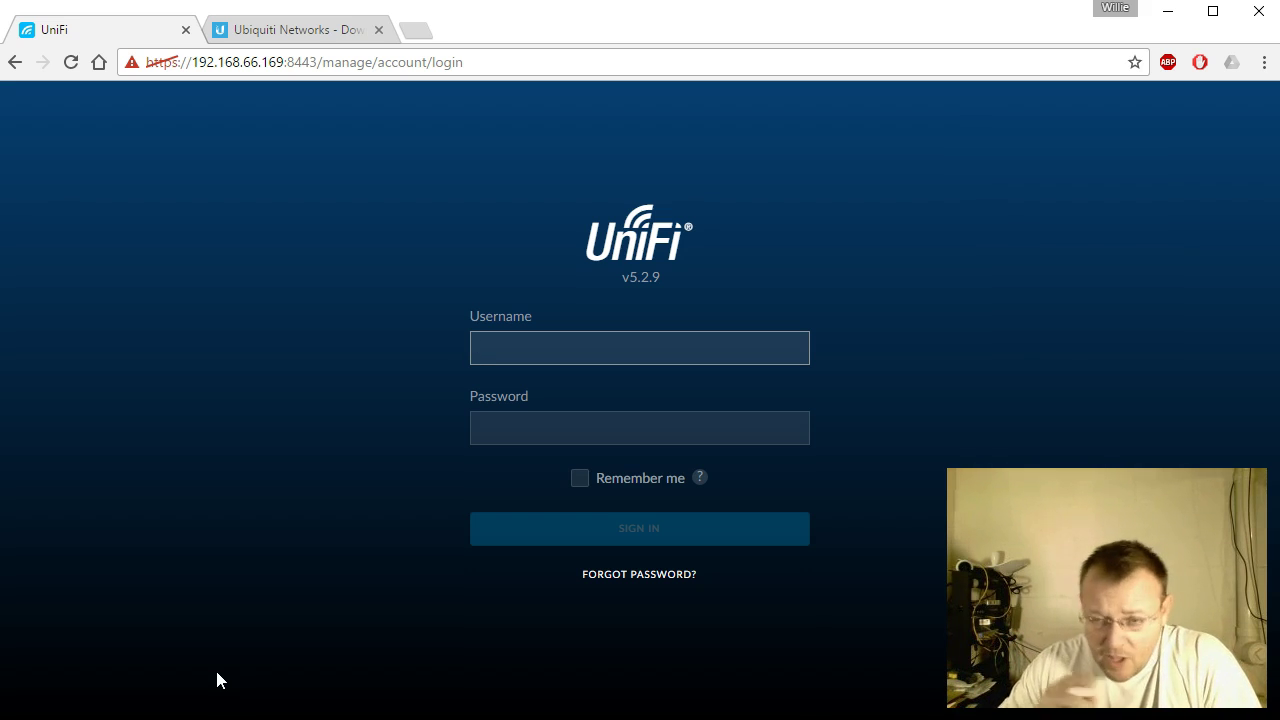
Highlight the current controller version v5.2.9 shown on the login page.
left_click(593, 572)
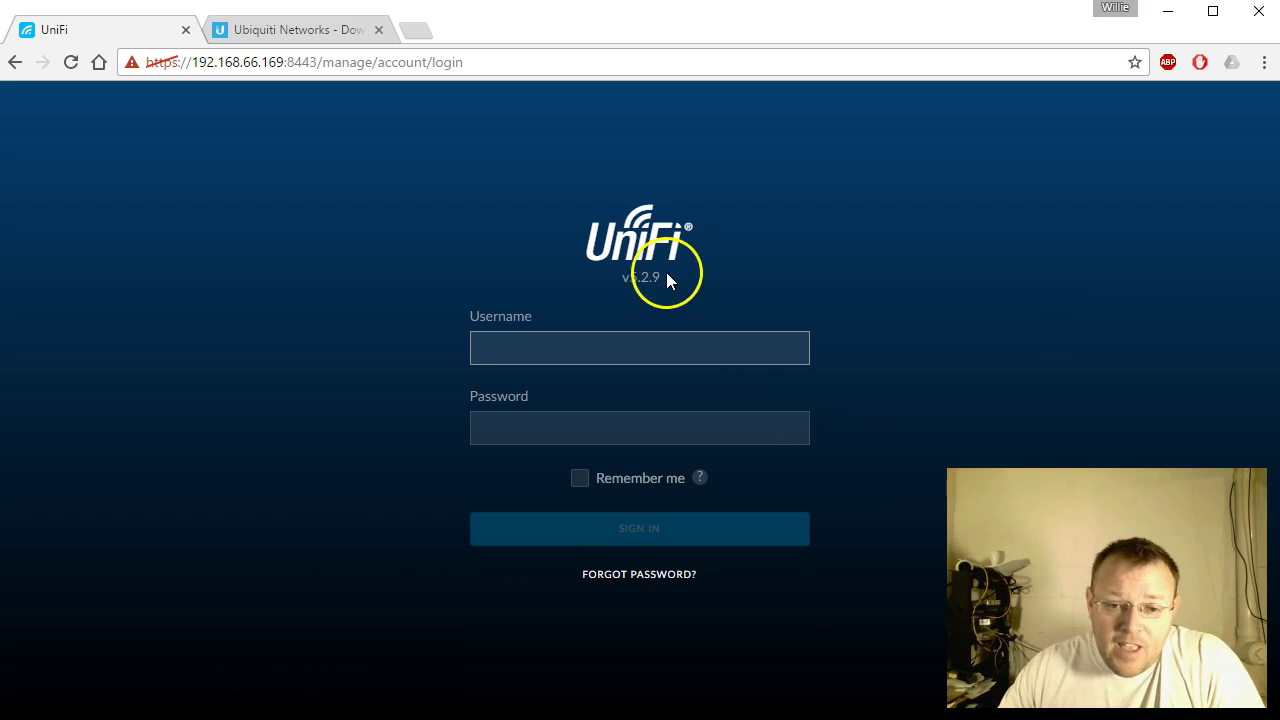
left_click_drag(666, 271, 694, 277)
left_click(690, 283)
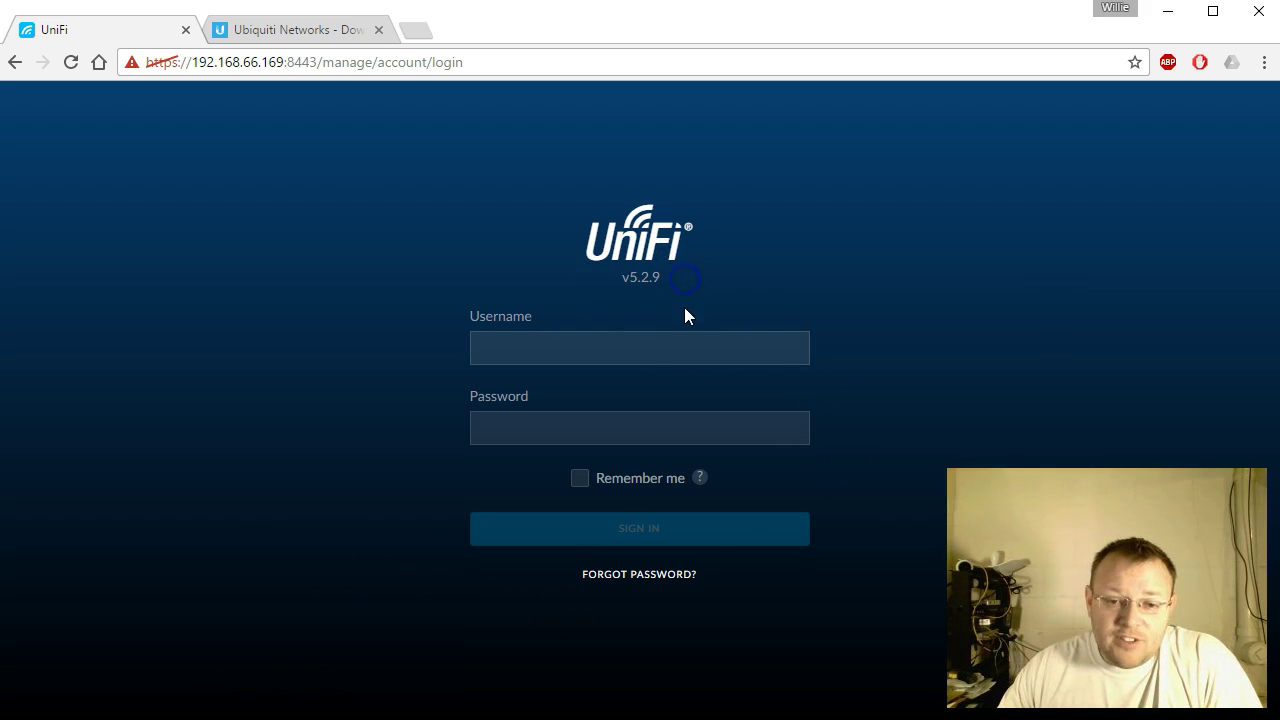
Sign in with the admin username and password.
left_click(617, 345)
type("whowe")
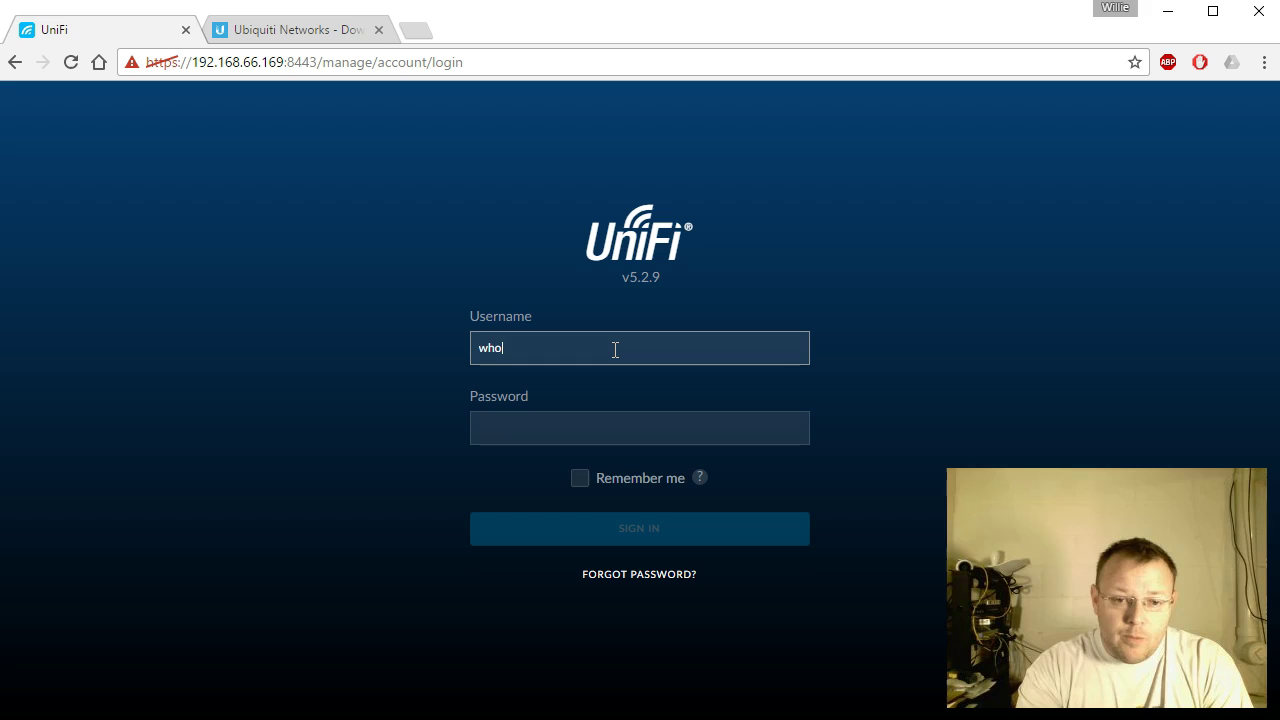
key("Tab")
type("•••••••")
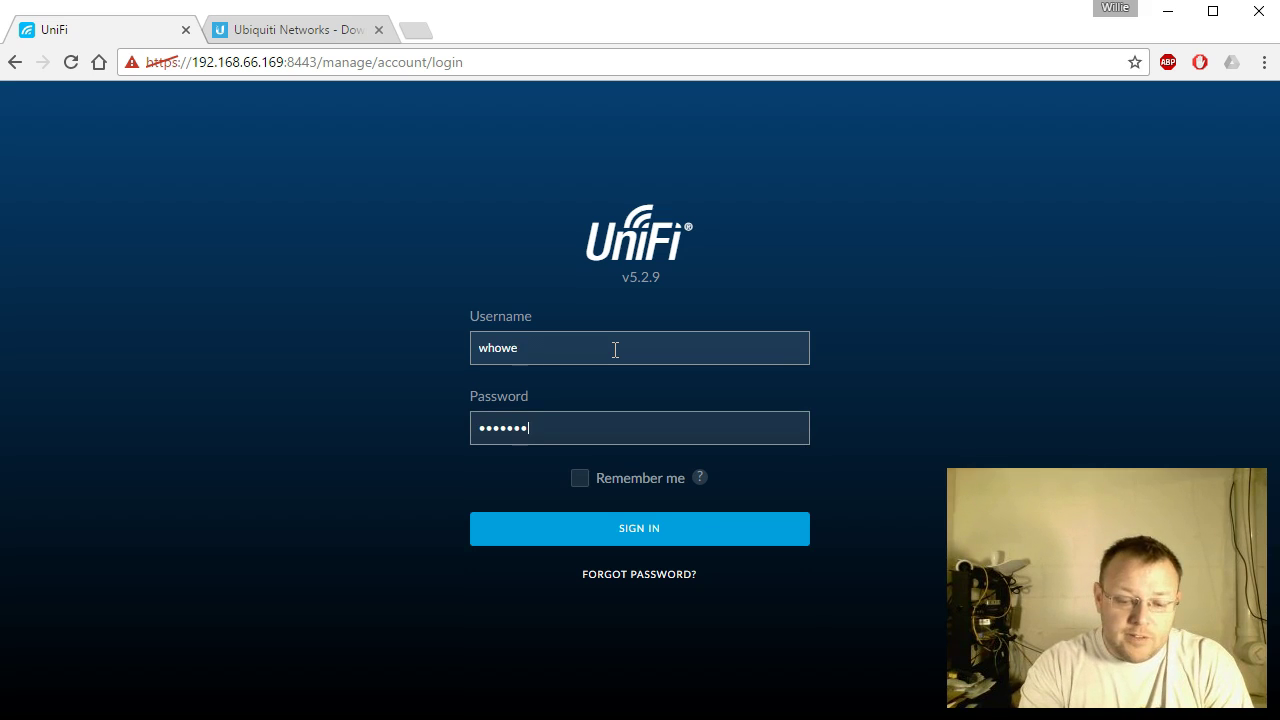
type("••••••")
key("Return")
left_click(633, 338)
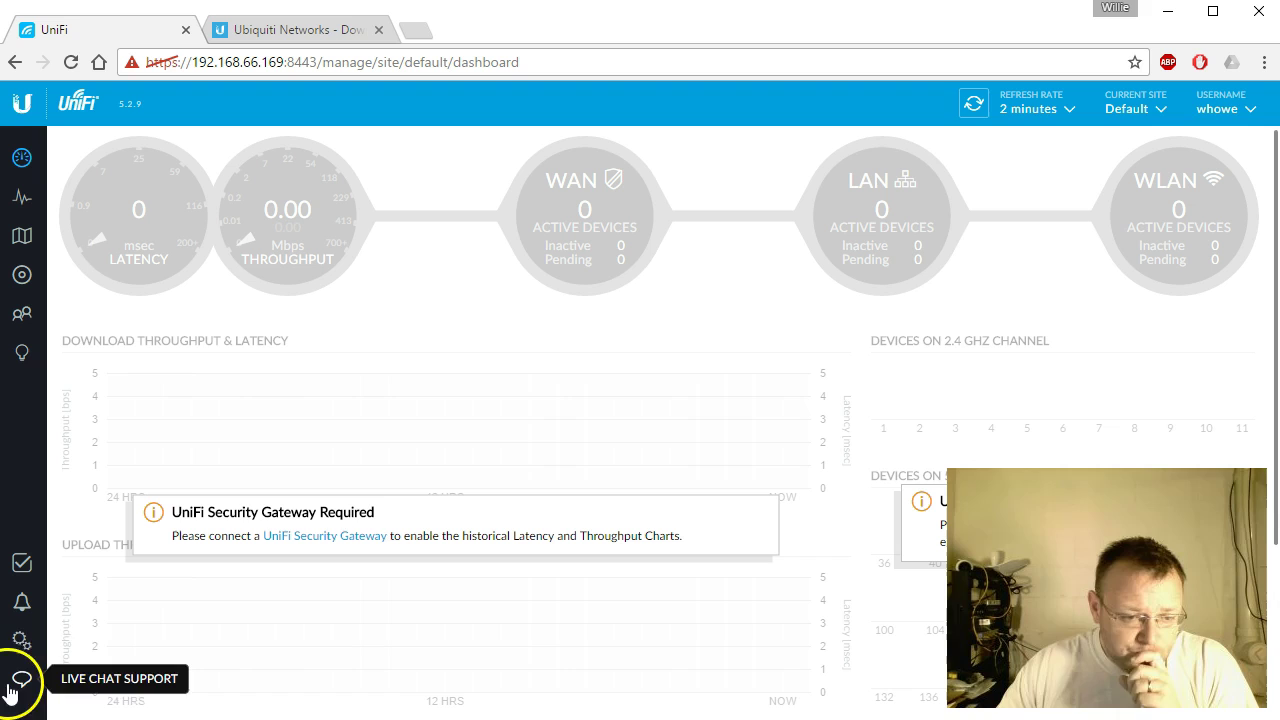
Download the 5.2.9.unf backup from Settings > Maintenance, then log out of the controller.
left_click(20, 645)
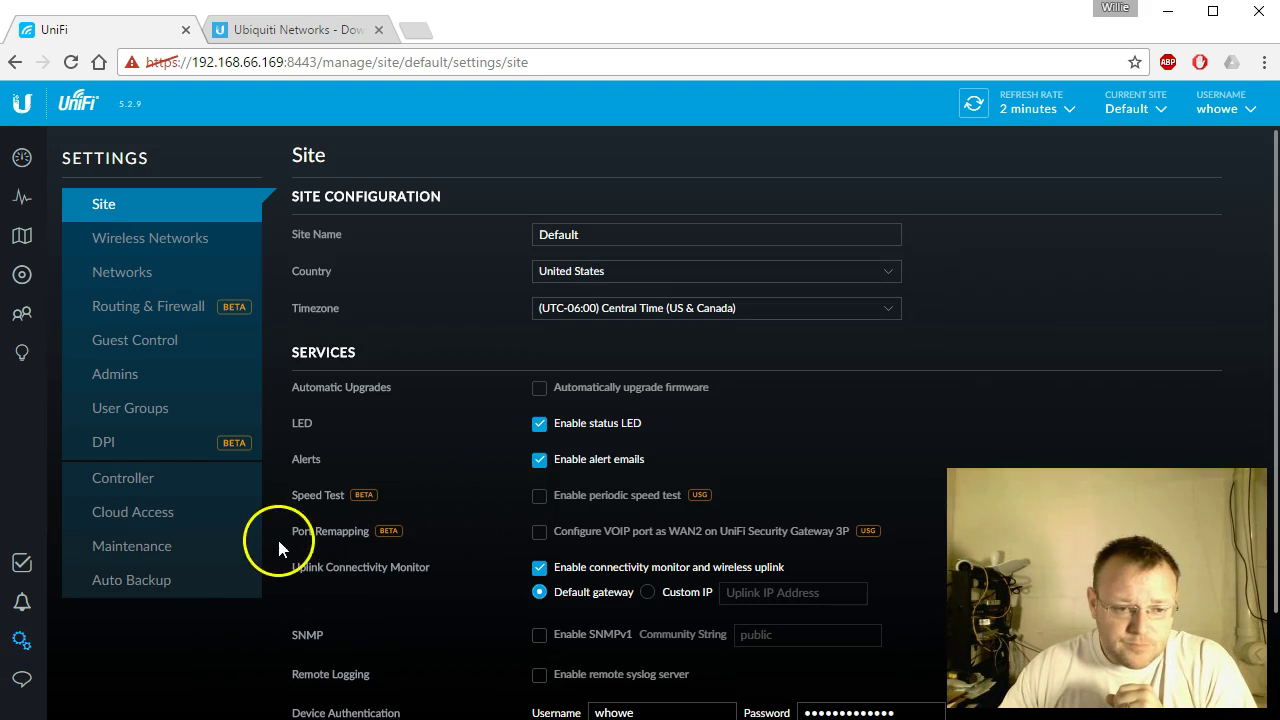
left_click(168, 552)
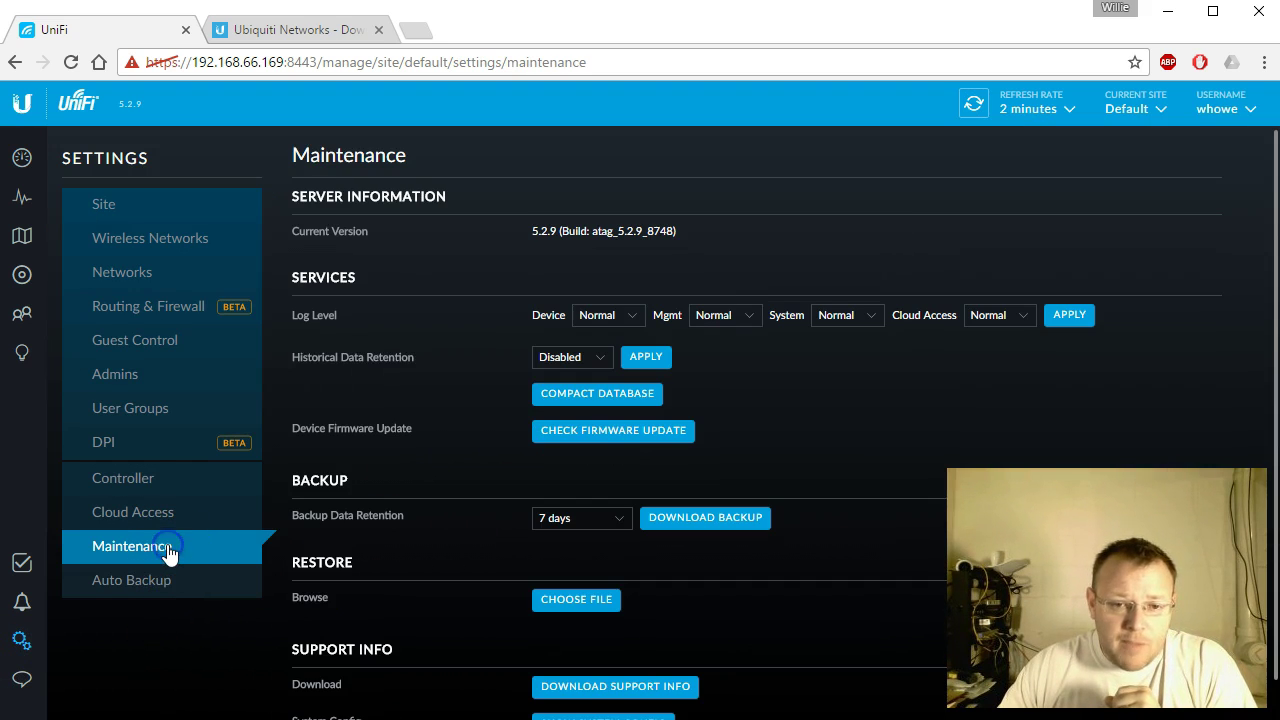
left_click(692, 520)
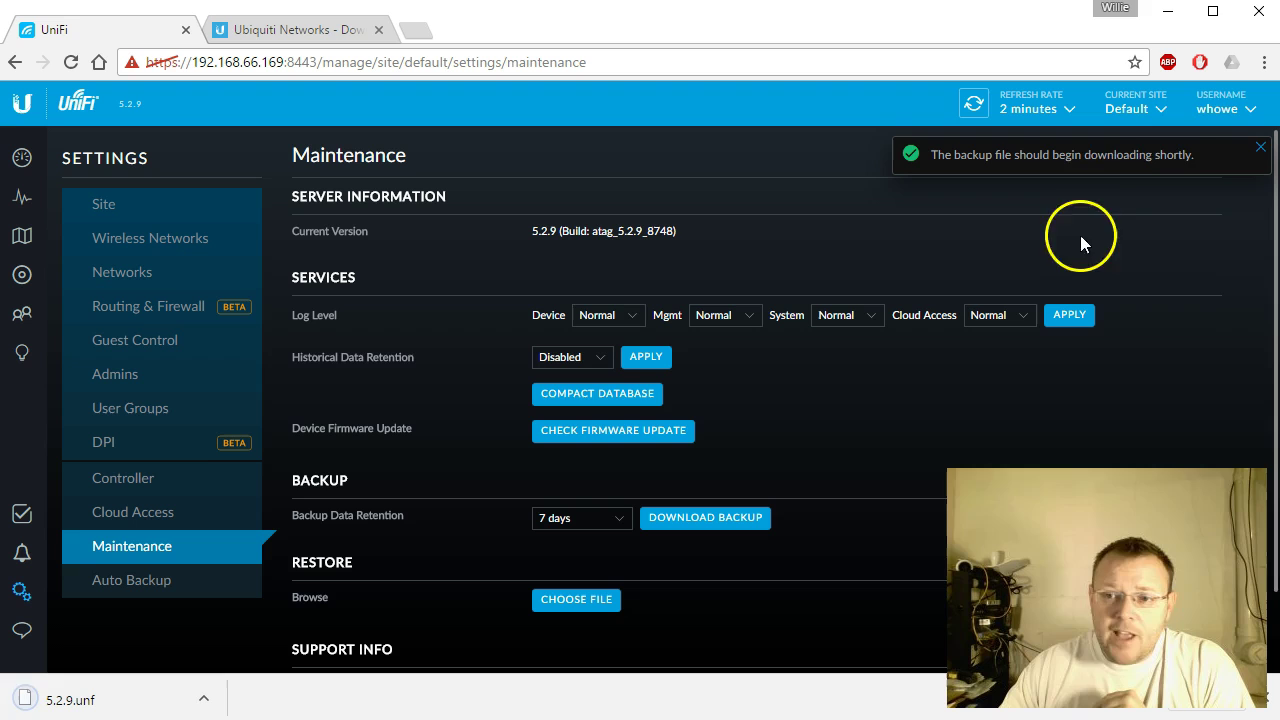
left_click(1200, 118)
left_click(1130, 222)
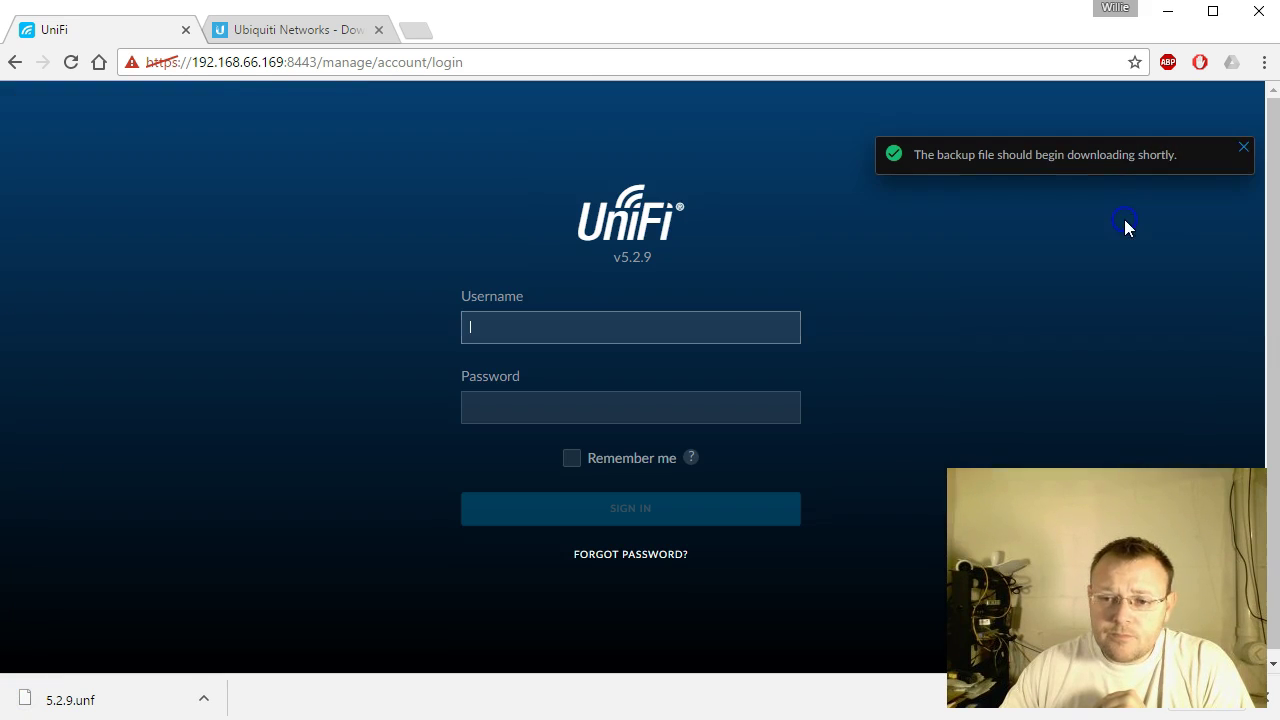
On the Ubiquiti downloads page, expand the UniFi 5.3.8 Controller for Debian/Ubuntu Linux entry.
left_click(270, 30)
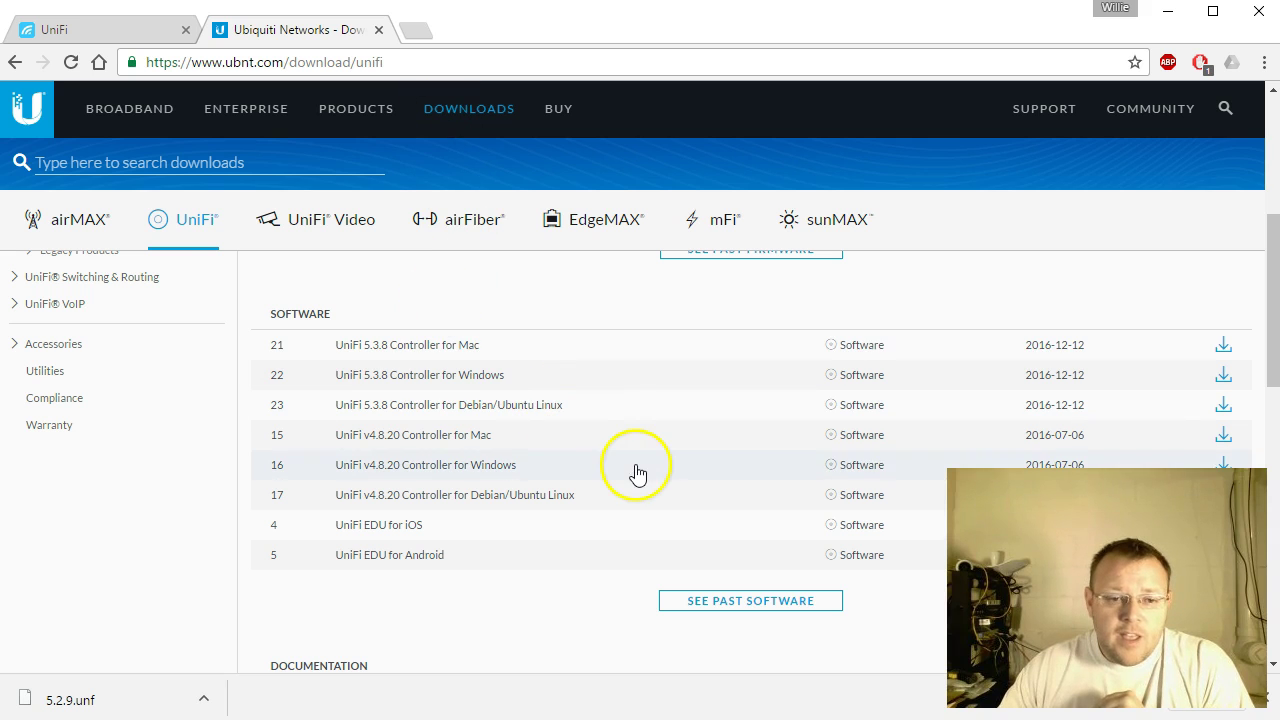
left_click(190, 222)
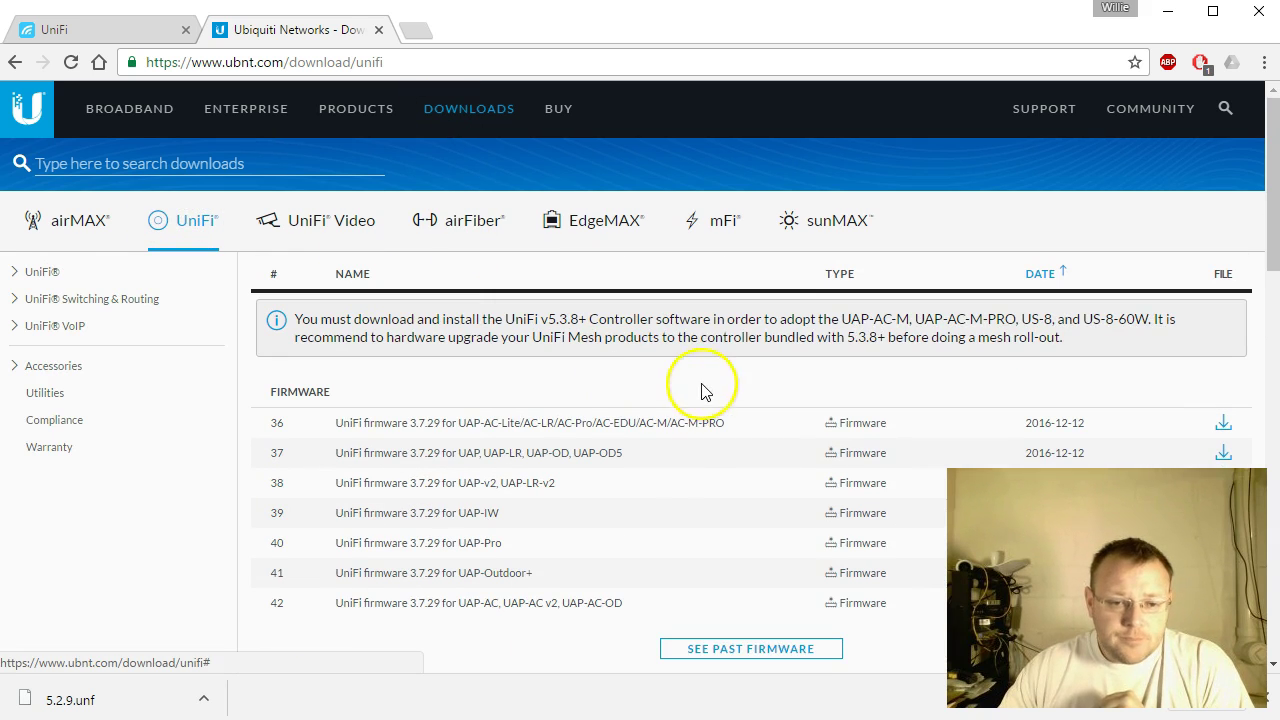
scroll(731, 371, "down", 3)
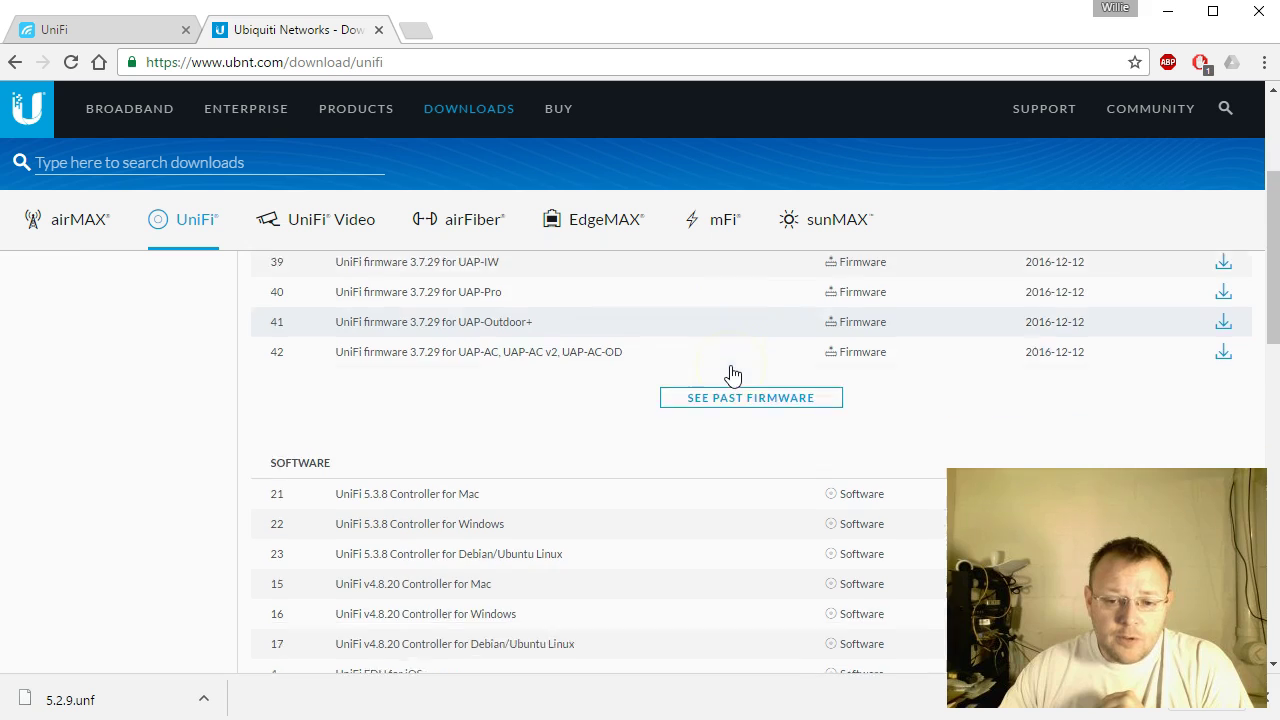
scroll(731, 374, "down", 2)
scroll(731, 374, "down", 1)
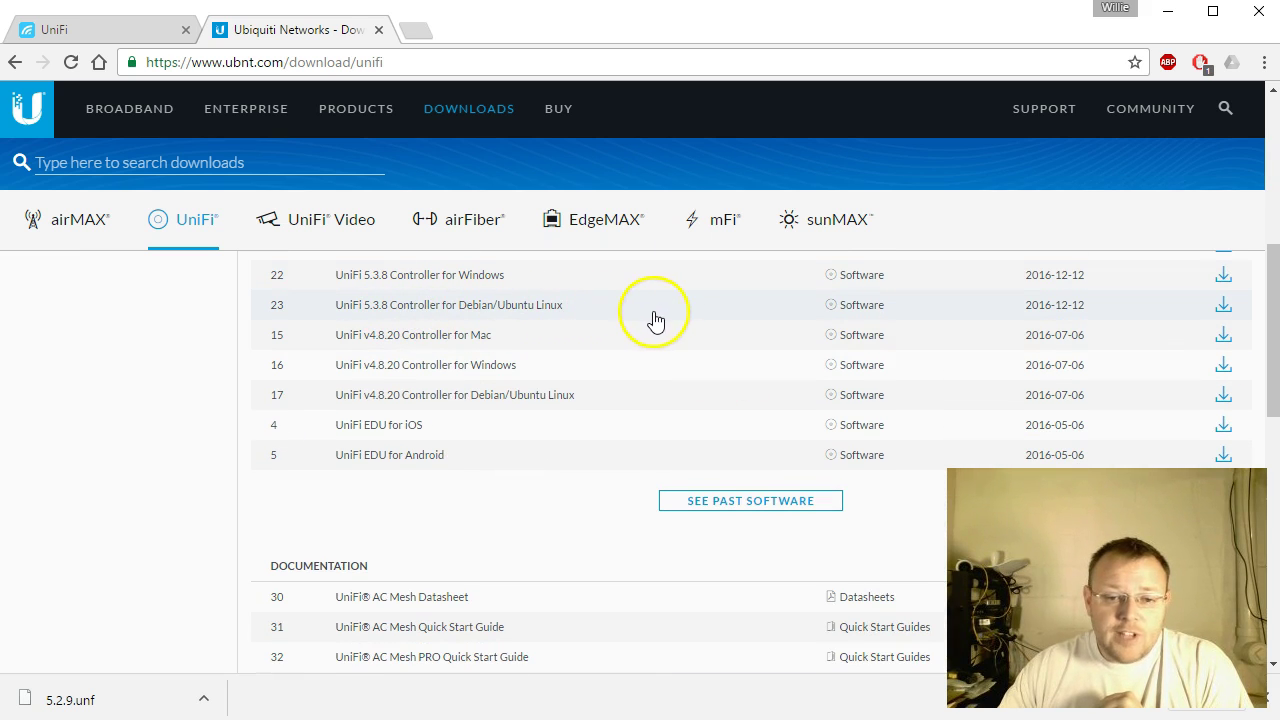
left_click(1226, 308)
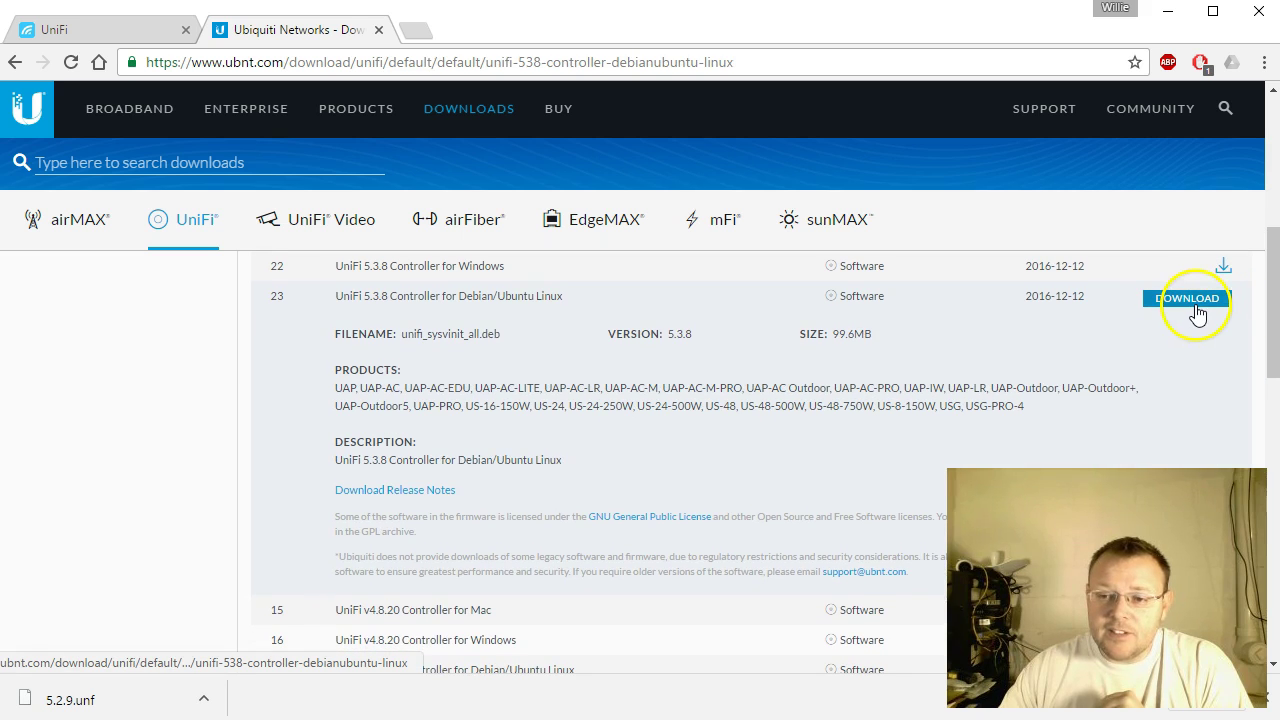
Copy the package's Direct URL download link.
left_click(1183, 299)
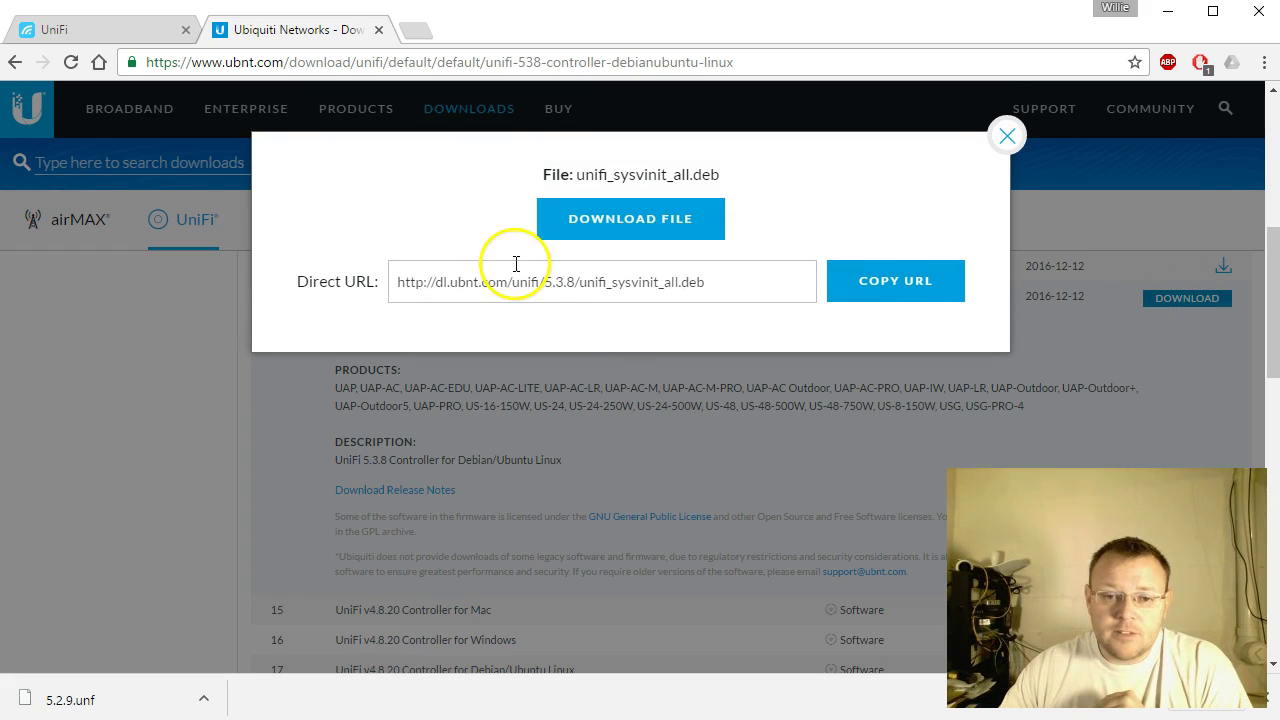
left_click(518, 285)
triple_click(518, 285)
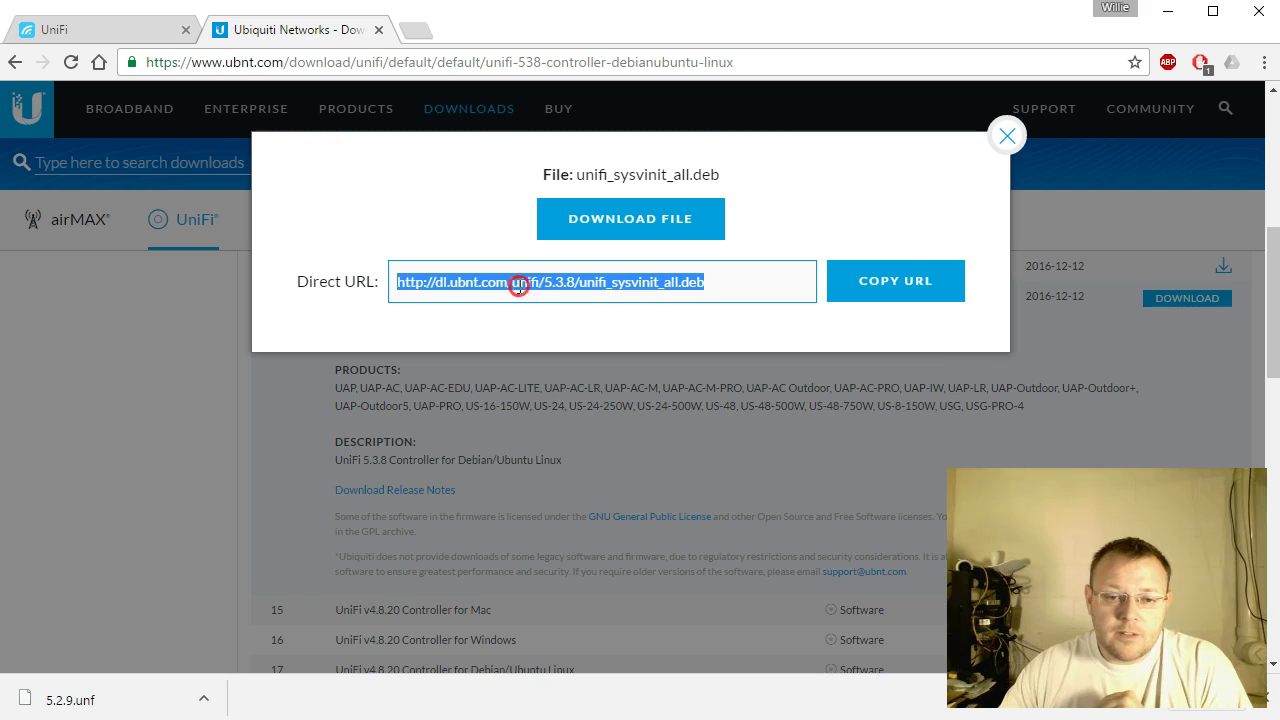
right_click(518, 286)
left_click(563, 327)
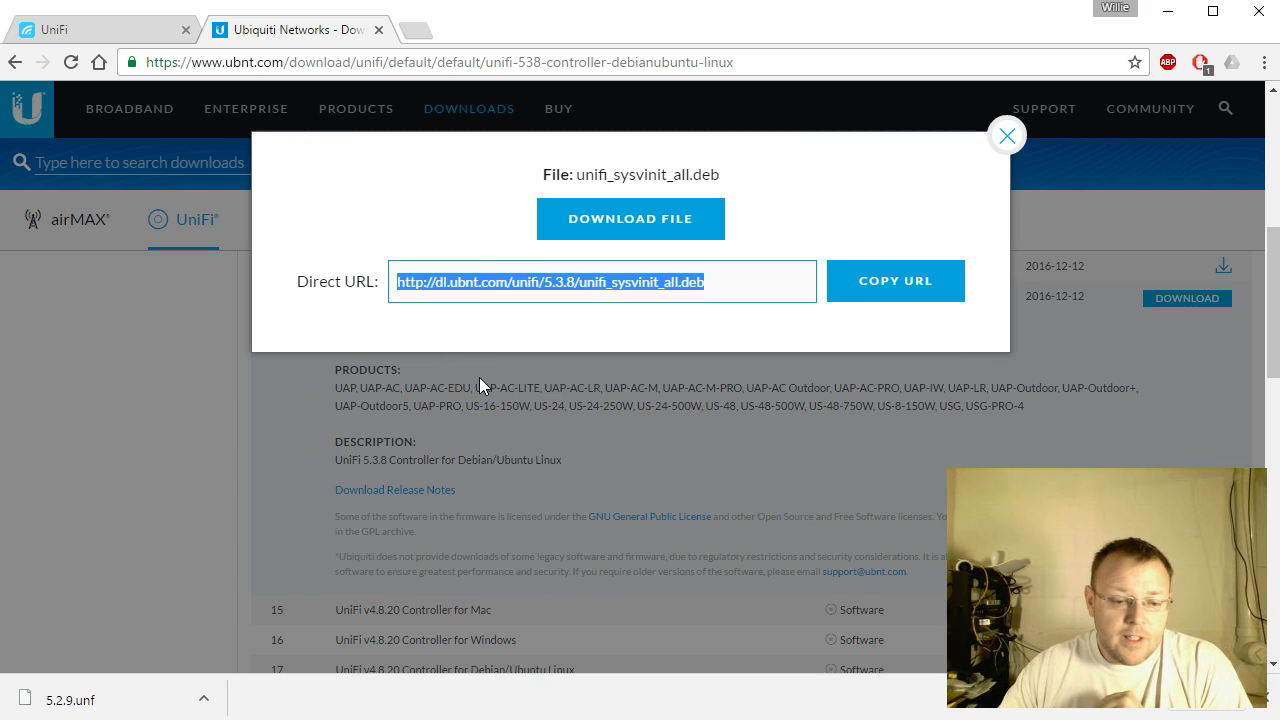
key("alt+Tab")
Enter the 5.3.8 folder and wget the pasted unifi_sysvinit_all.deb download URL.
left_click_drag(563, 228, 588, 193)
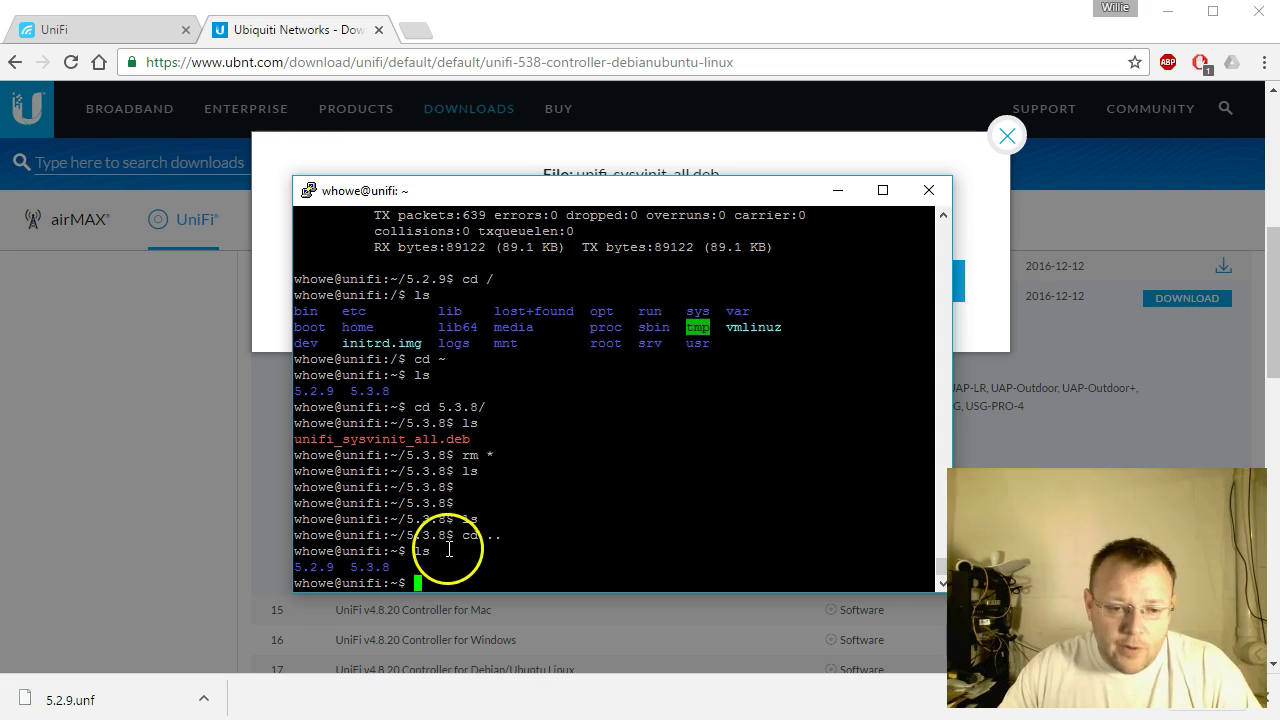
type("cd")
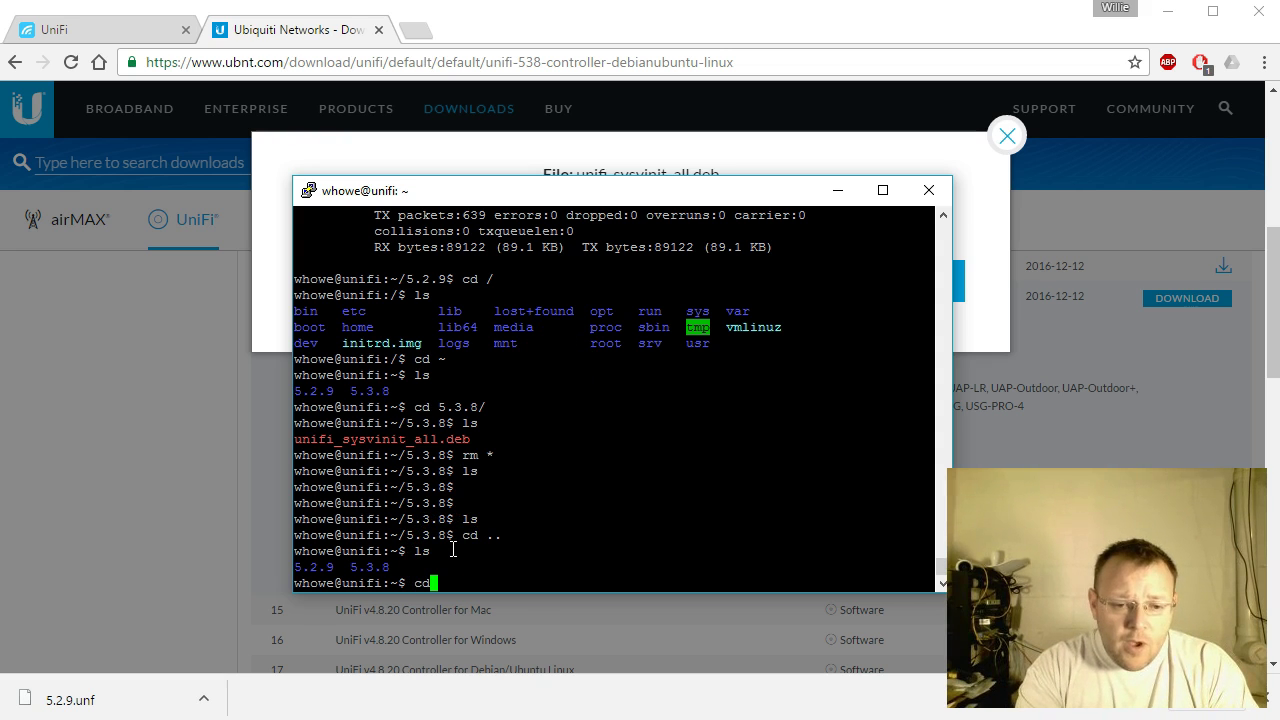
type(" 5.3.8")
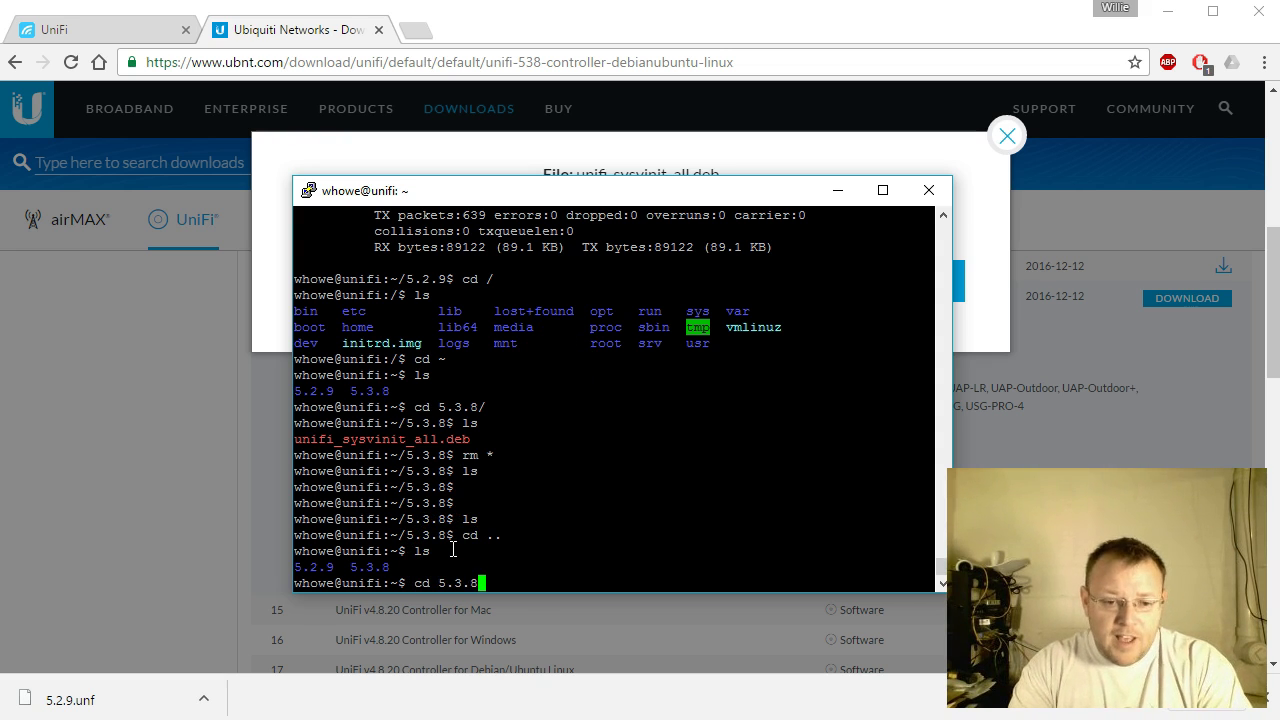
key("Return")
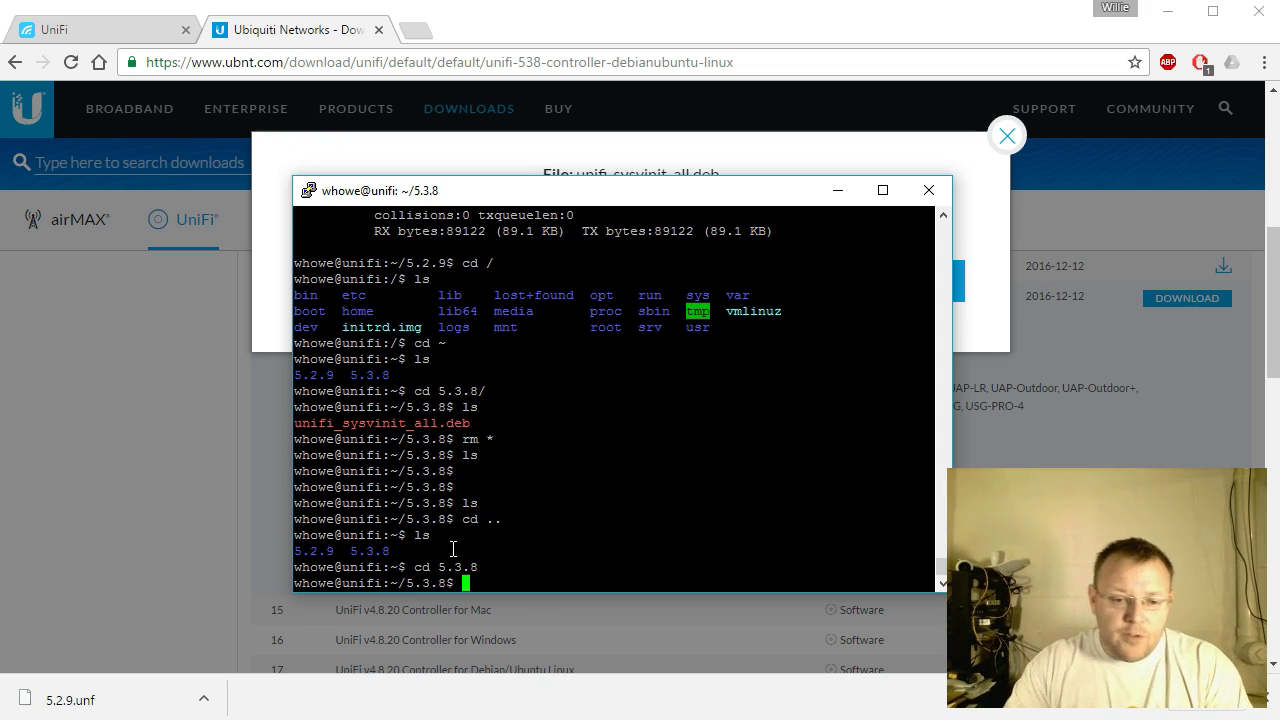
type("wget")
right_click(731, 524)
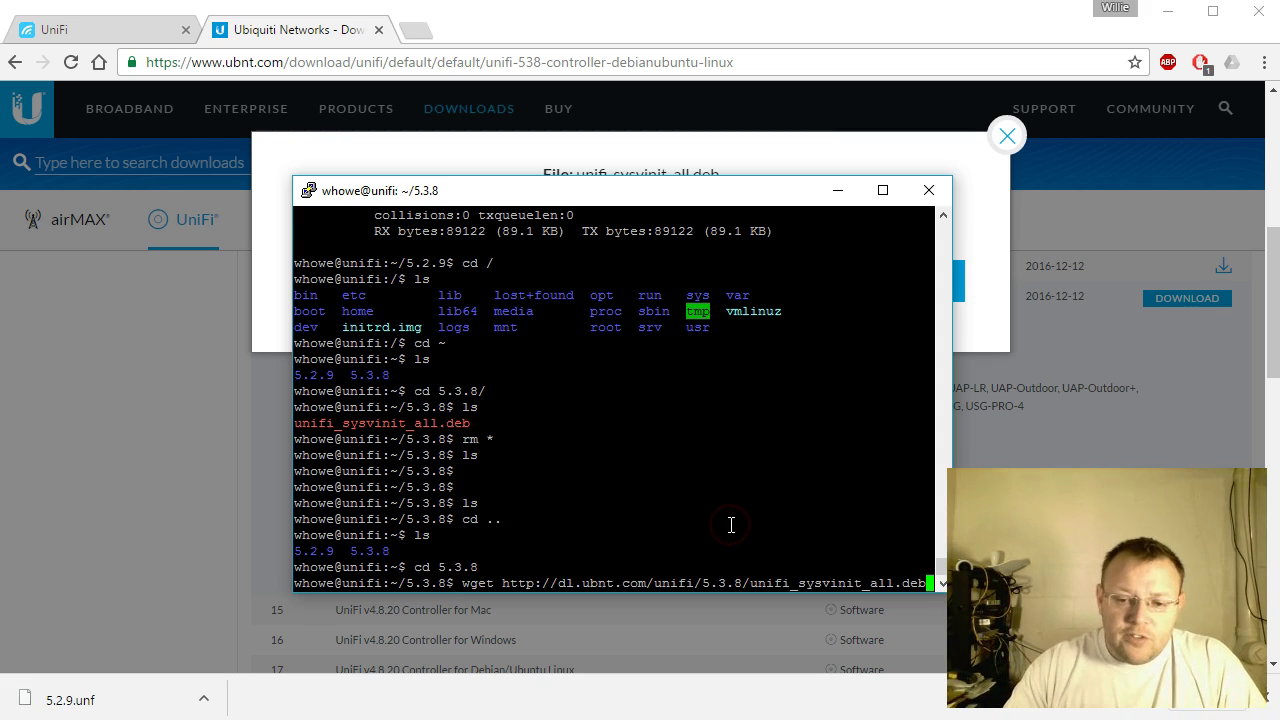
key("Return")
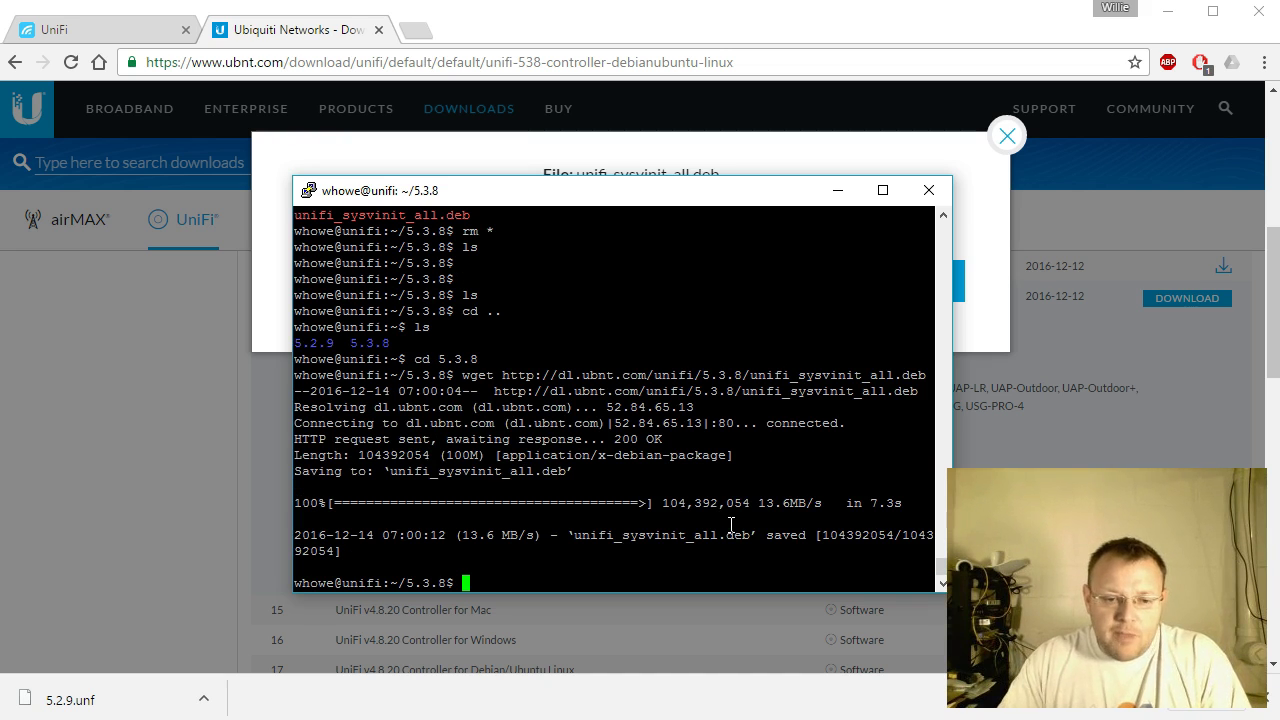
List the folder, then run sudo dpkg -i unifi_sysvinit_all.deb and enter the sudo password.
type("ls")
key("Return")
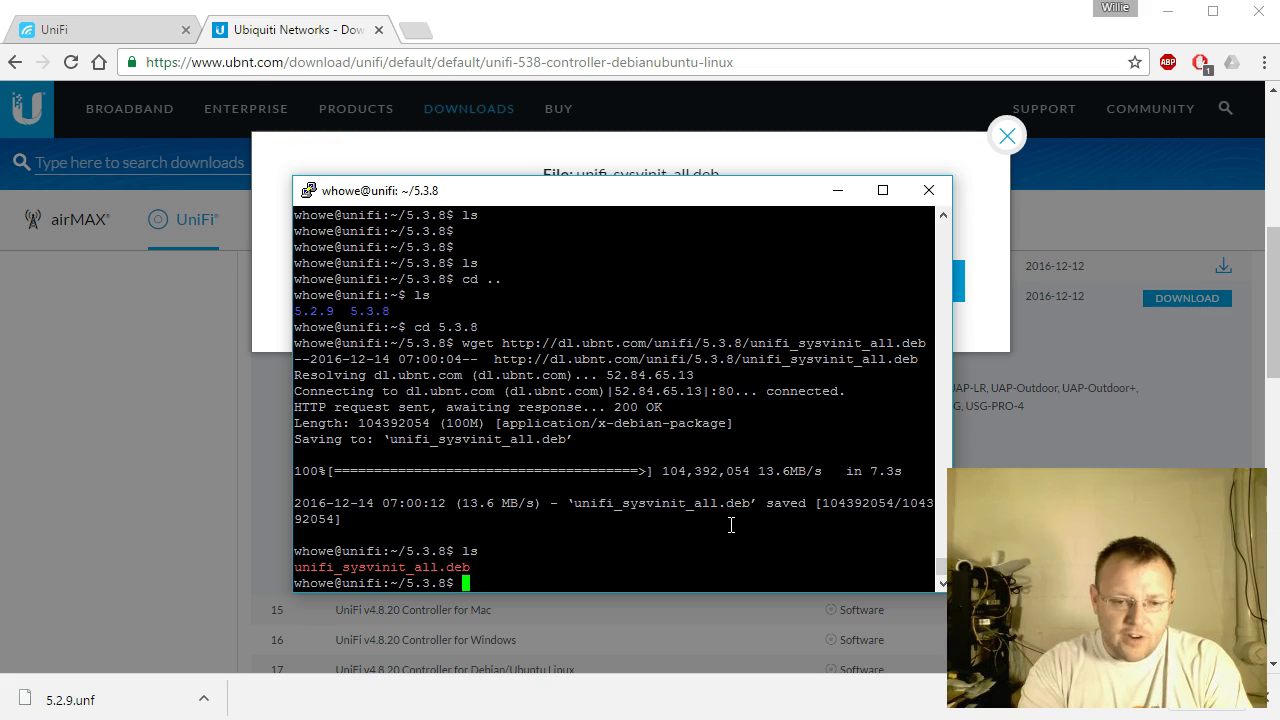
type("sudo dp")
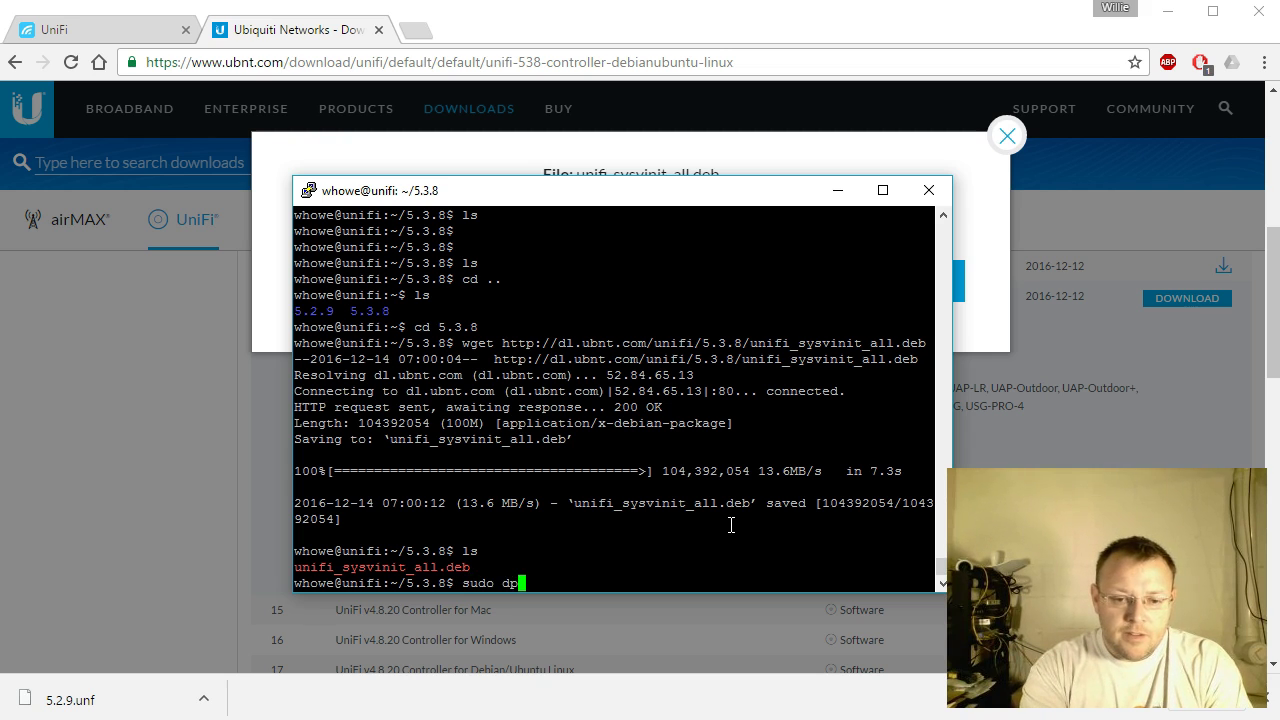
type("kg -i")
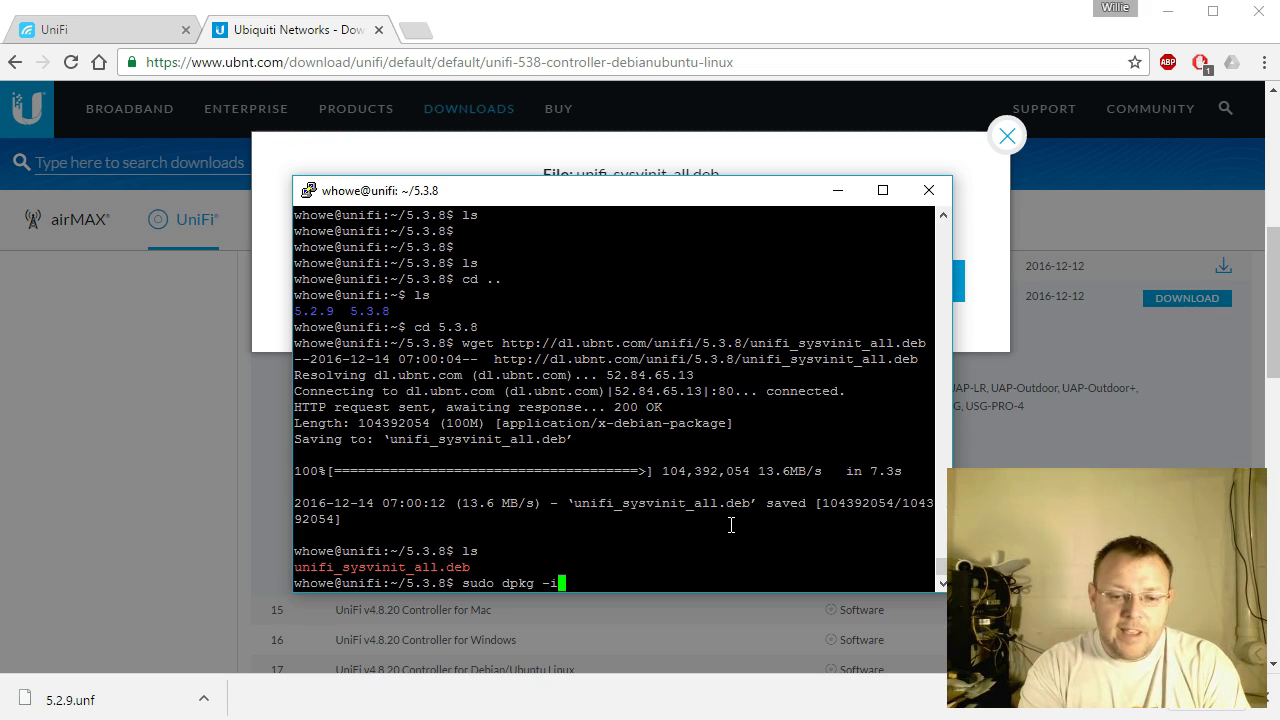
type(" u")
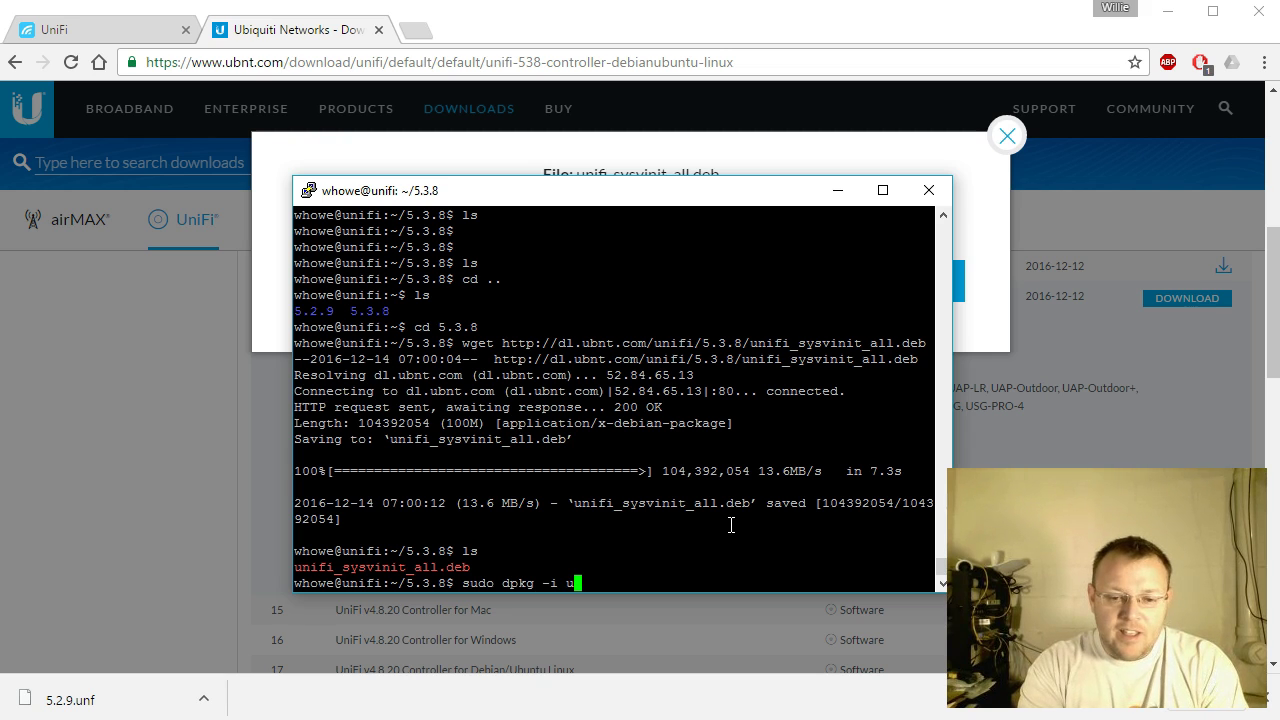
key("Tab")
key("BackSpace")
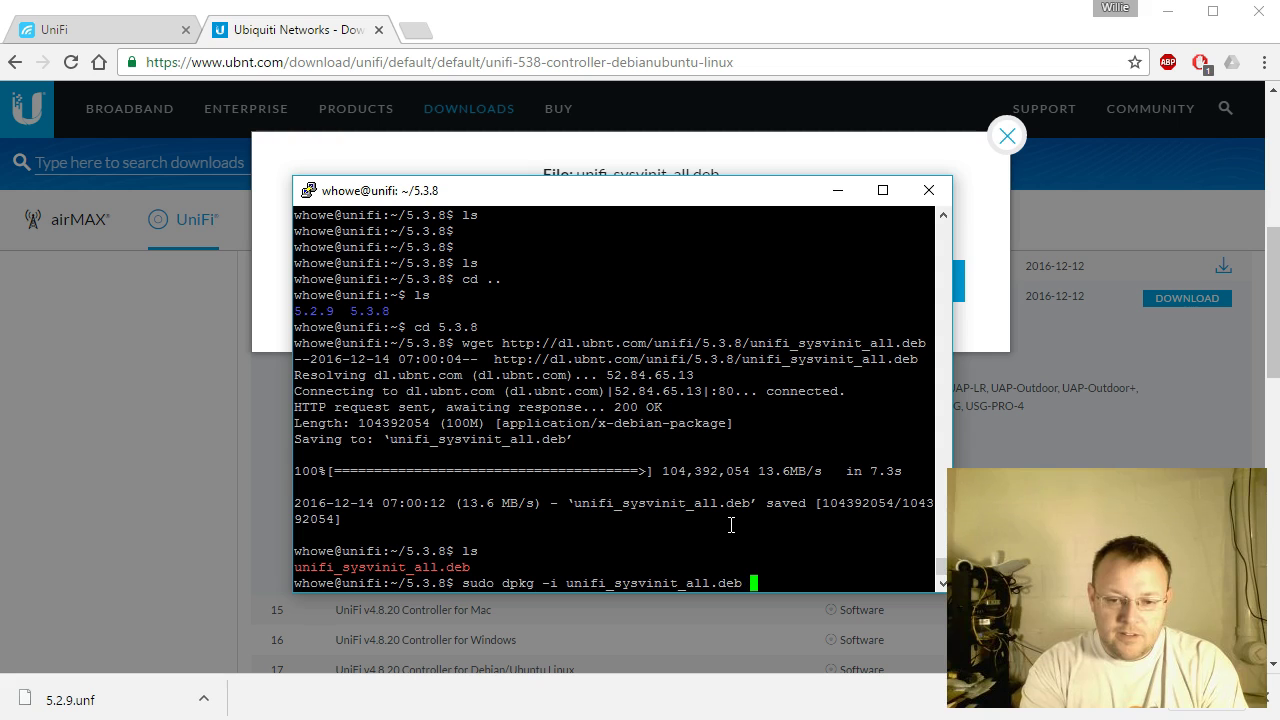
key("Return")
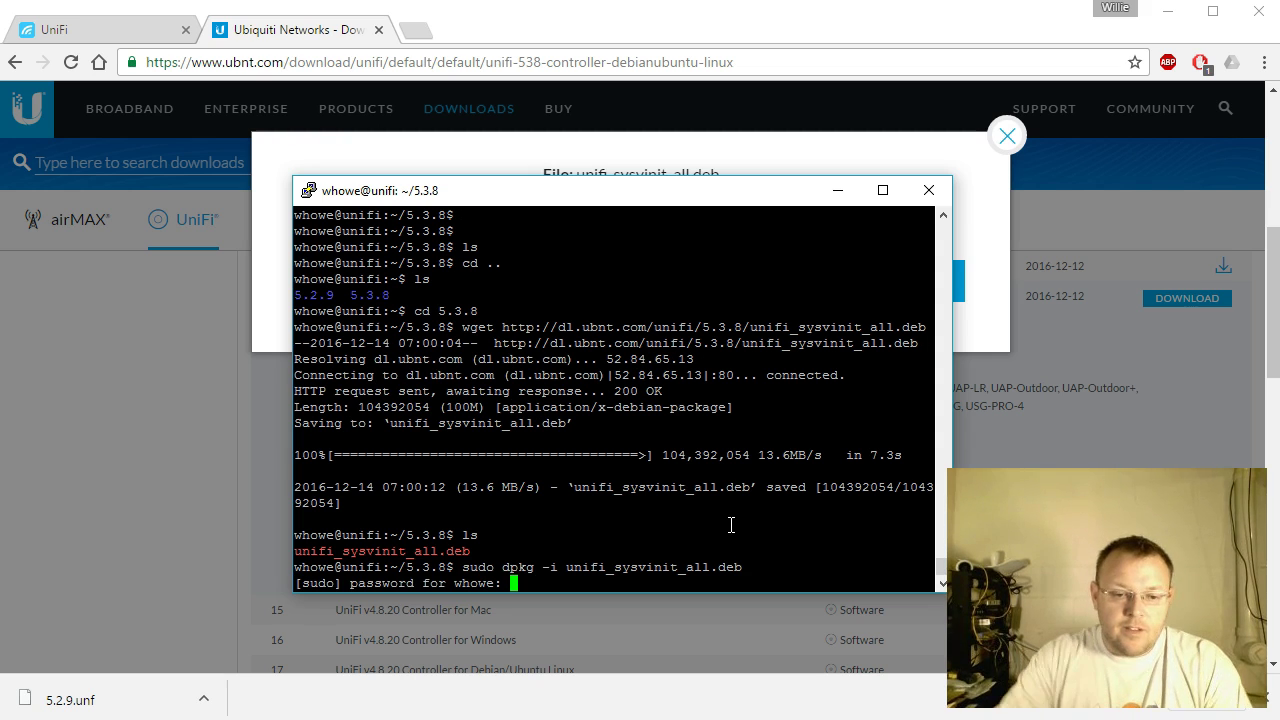
key("Return")
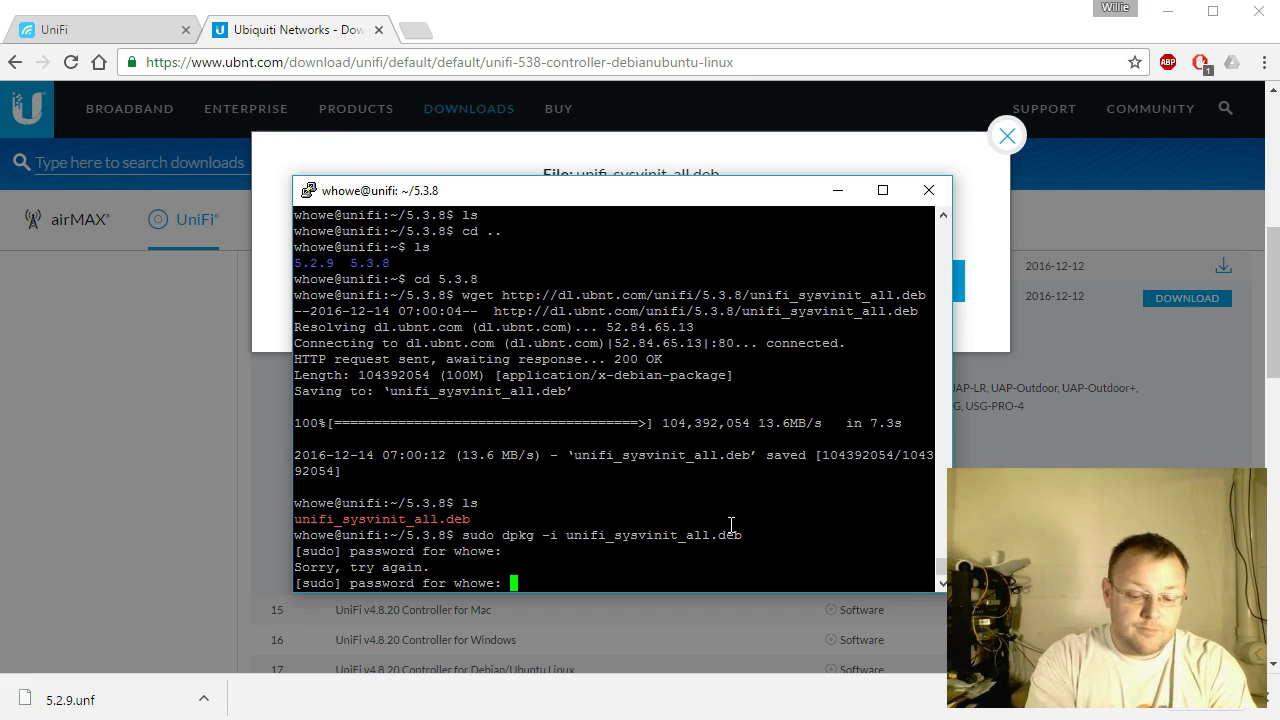
key("Return")
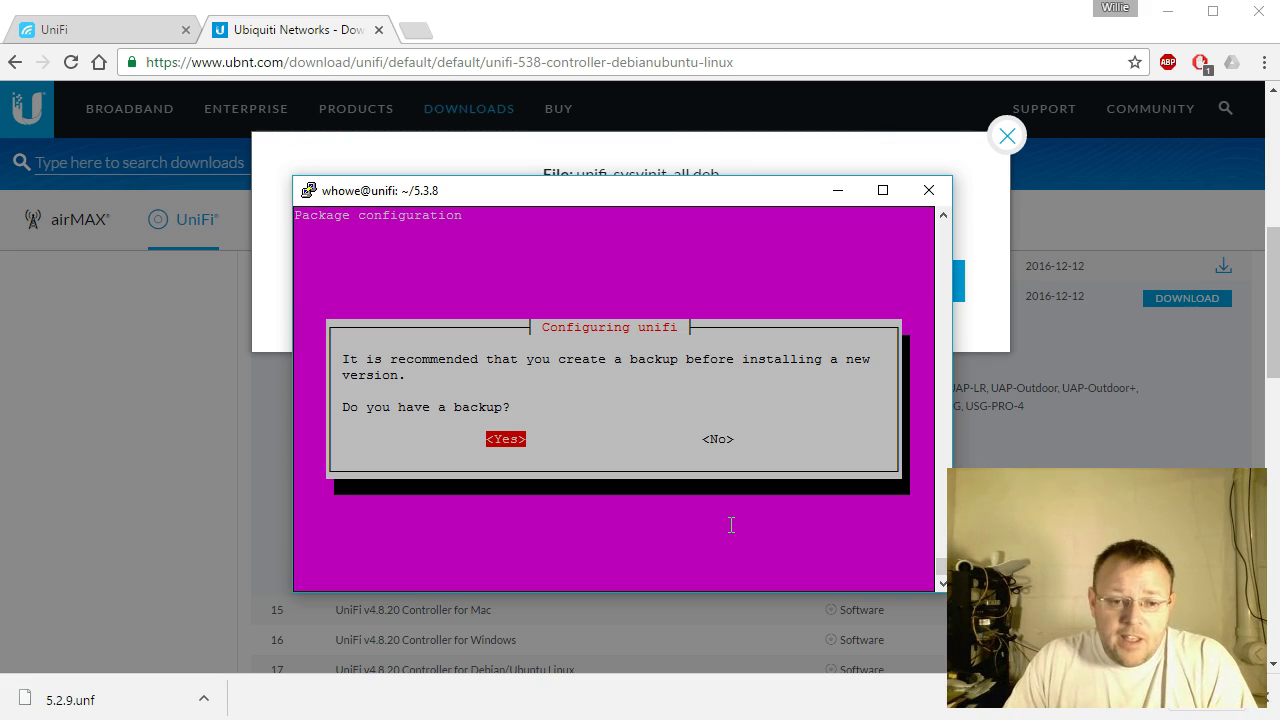
Answer Yes to the backup prompt so unifi 5.3.8-8920 installs, then close the downloads tab.
key("Return")
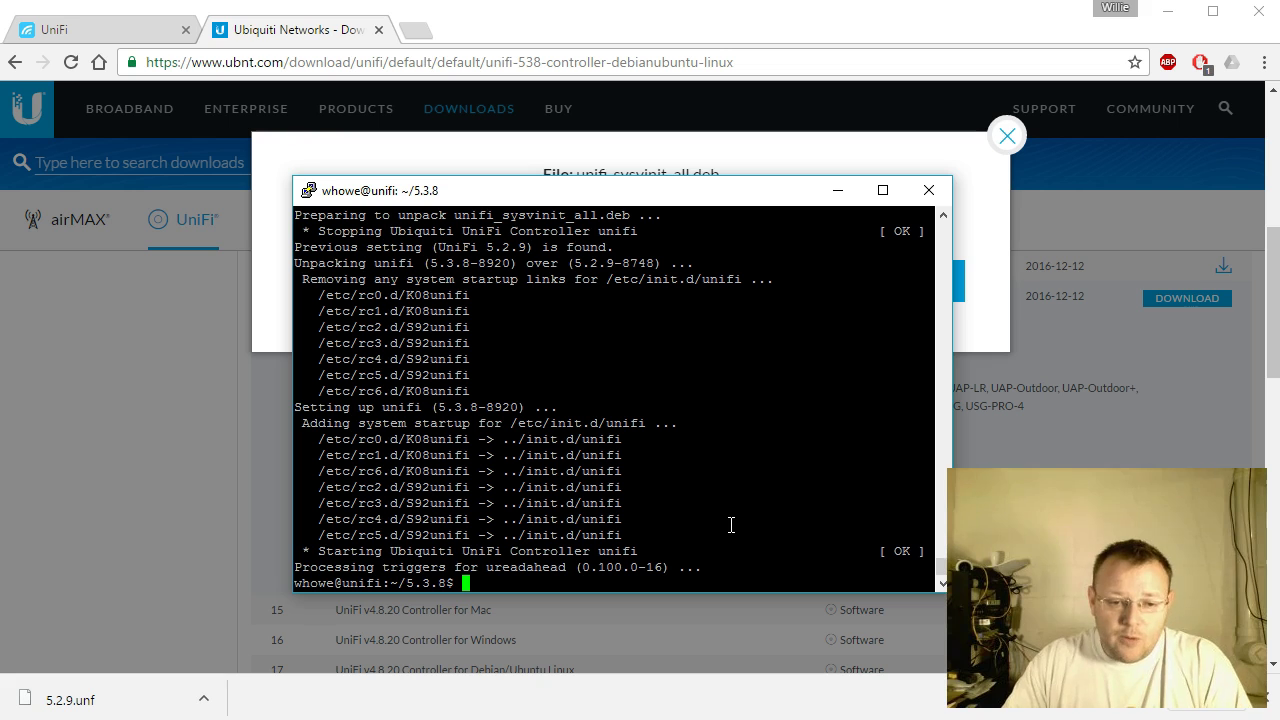
left_click(378, 32)
left_click(380, 31)
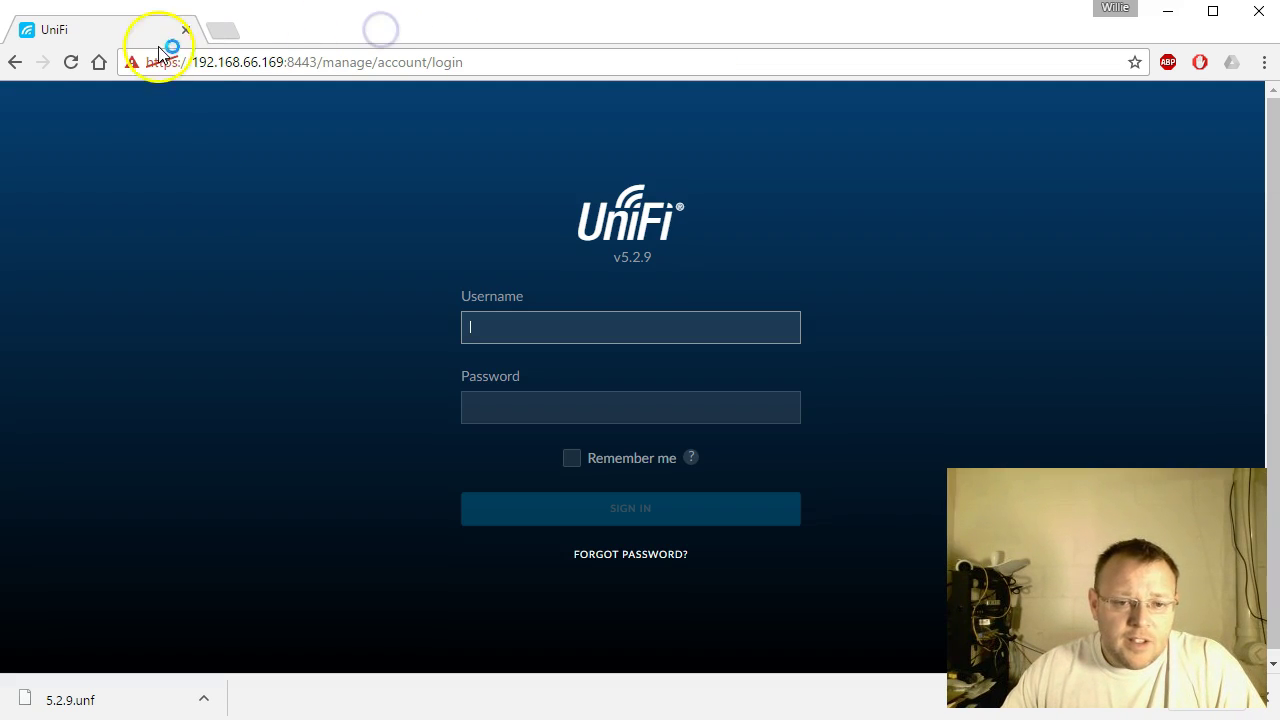
Reload the login page to show v5.3.8.2 and sign in with the admin username.
left_click(70, 63)
left_click(204, 698)
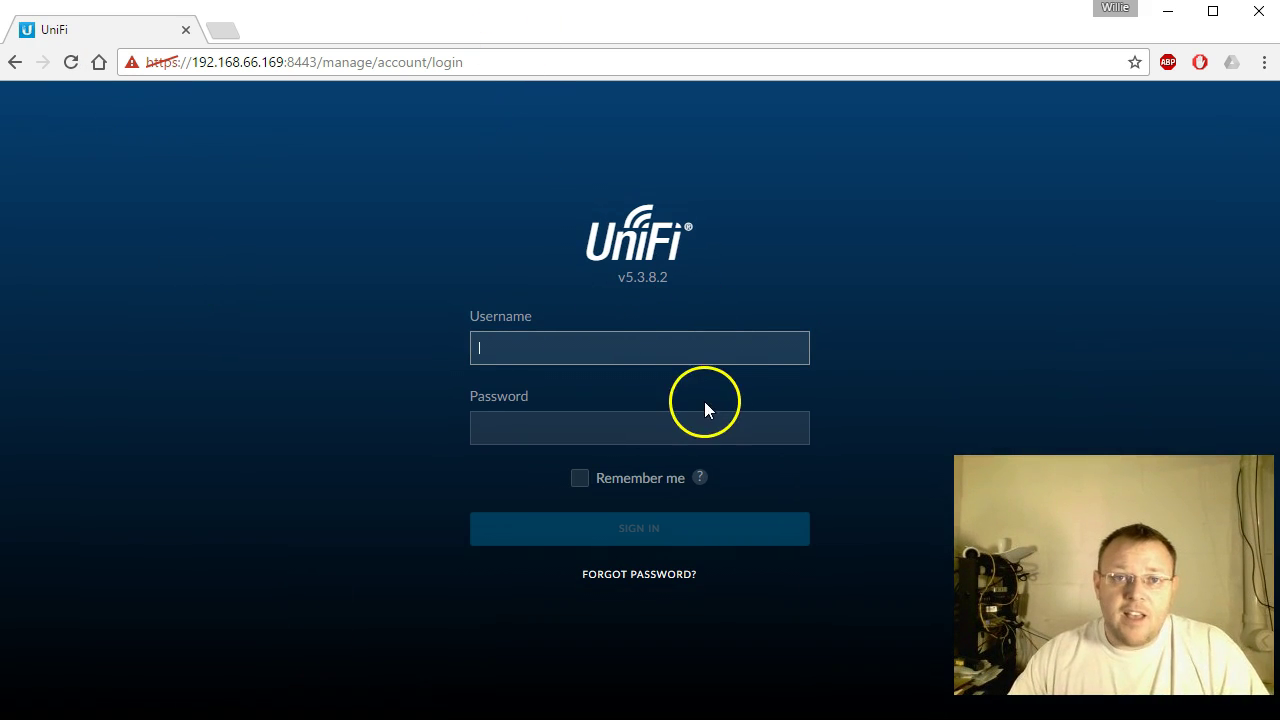
type("whowe")
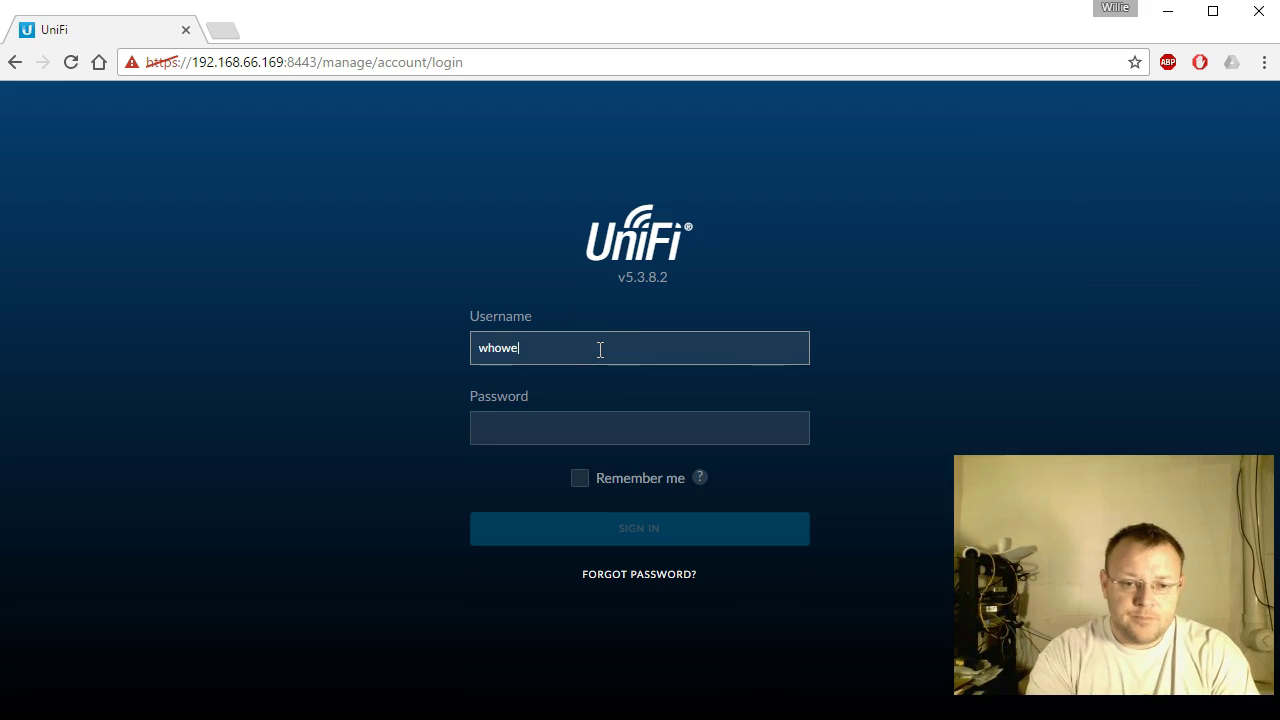
key("Return")
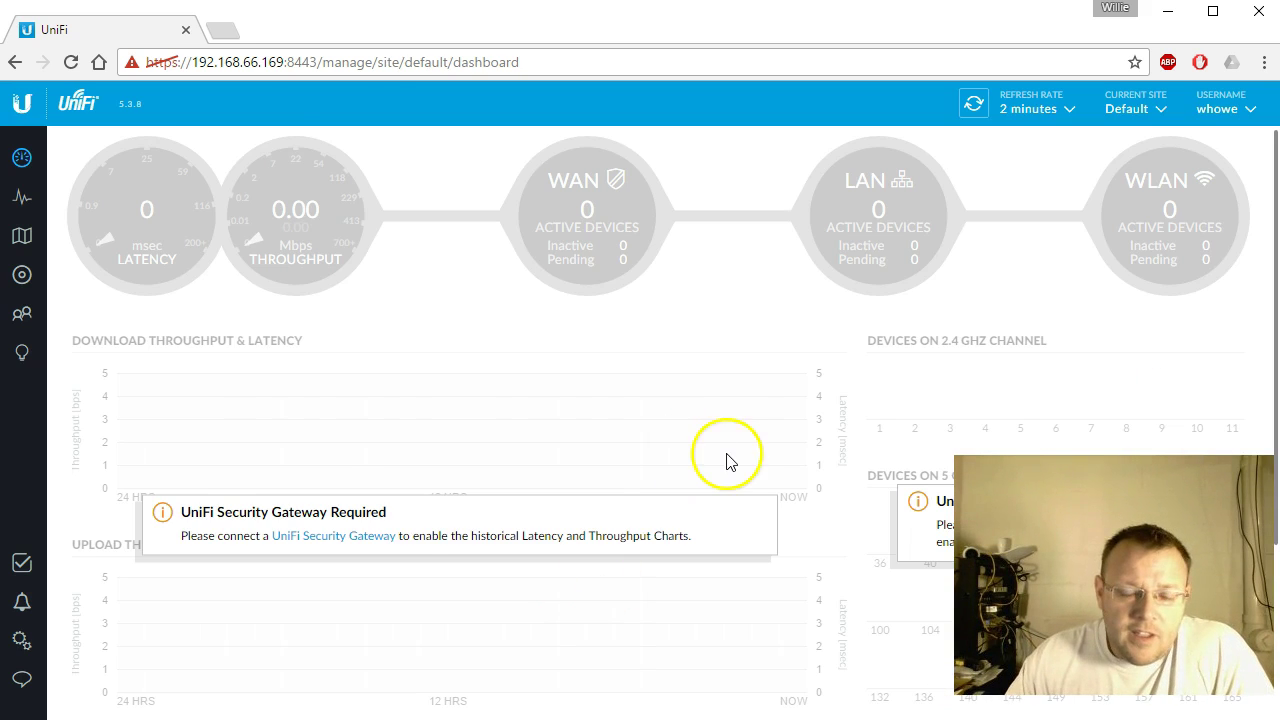
mouse_move(538, 188)
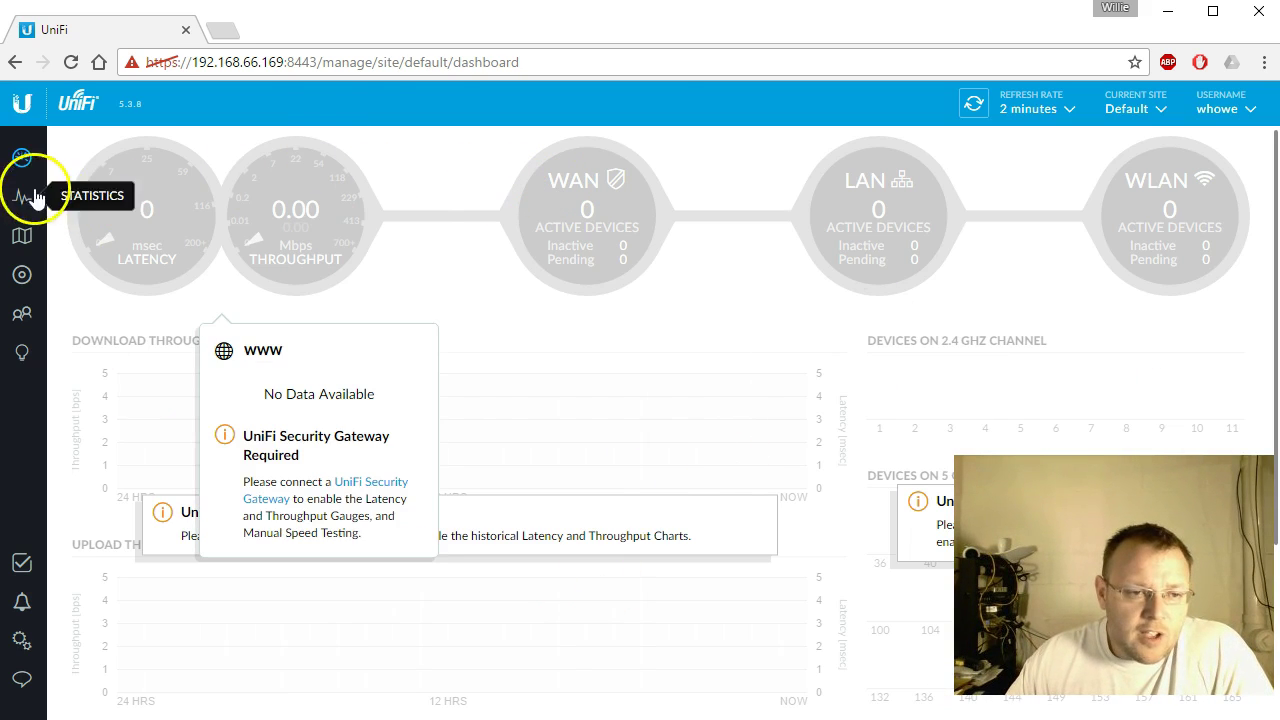
Open the site maps page and choose Topology from the MAPS dropdown.
left_click(22, 235)
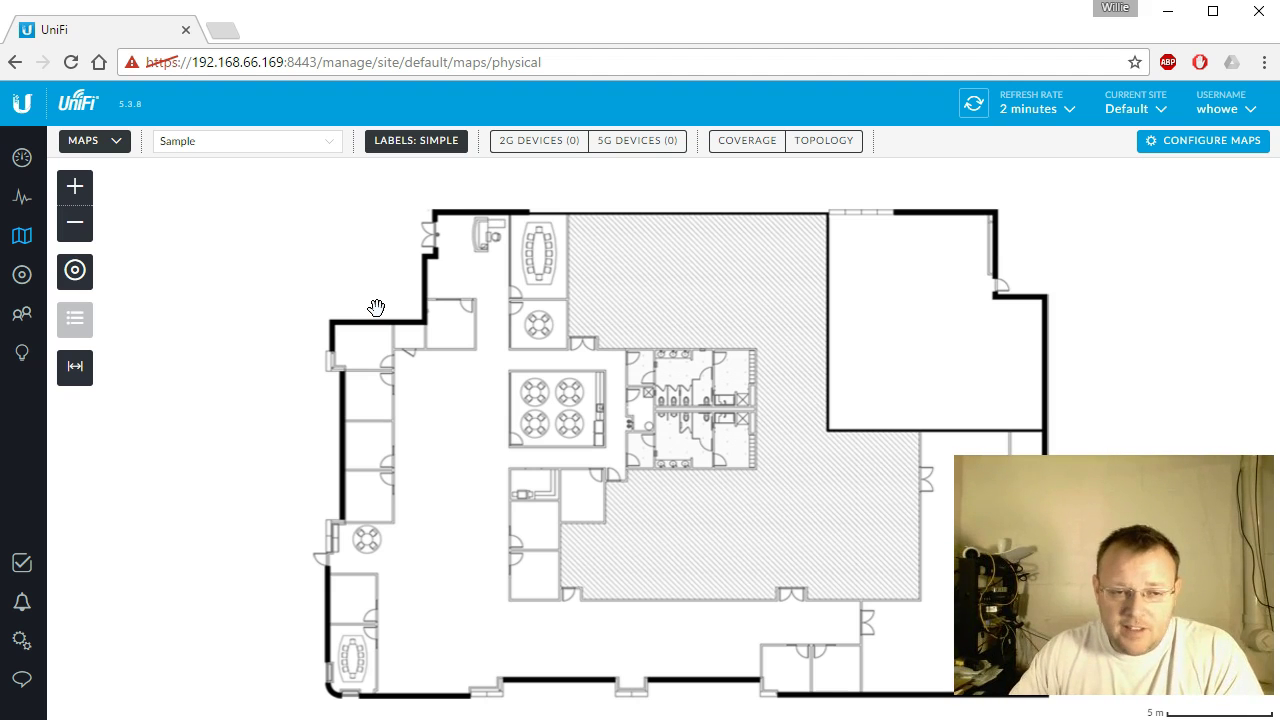
left_click(114, 141)
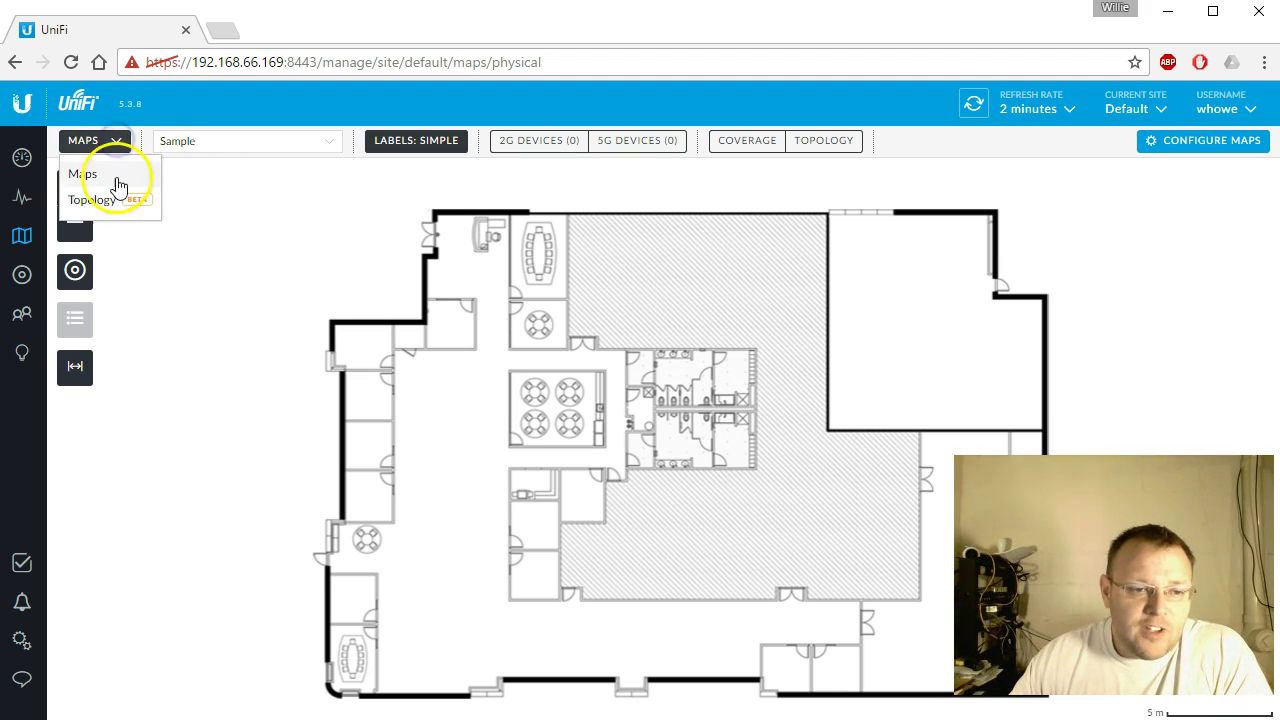
left_click(100, 201)
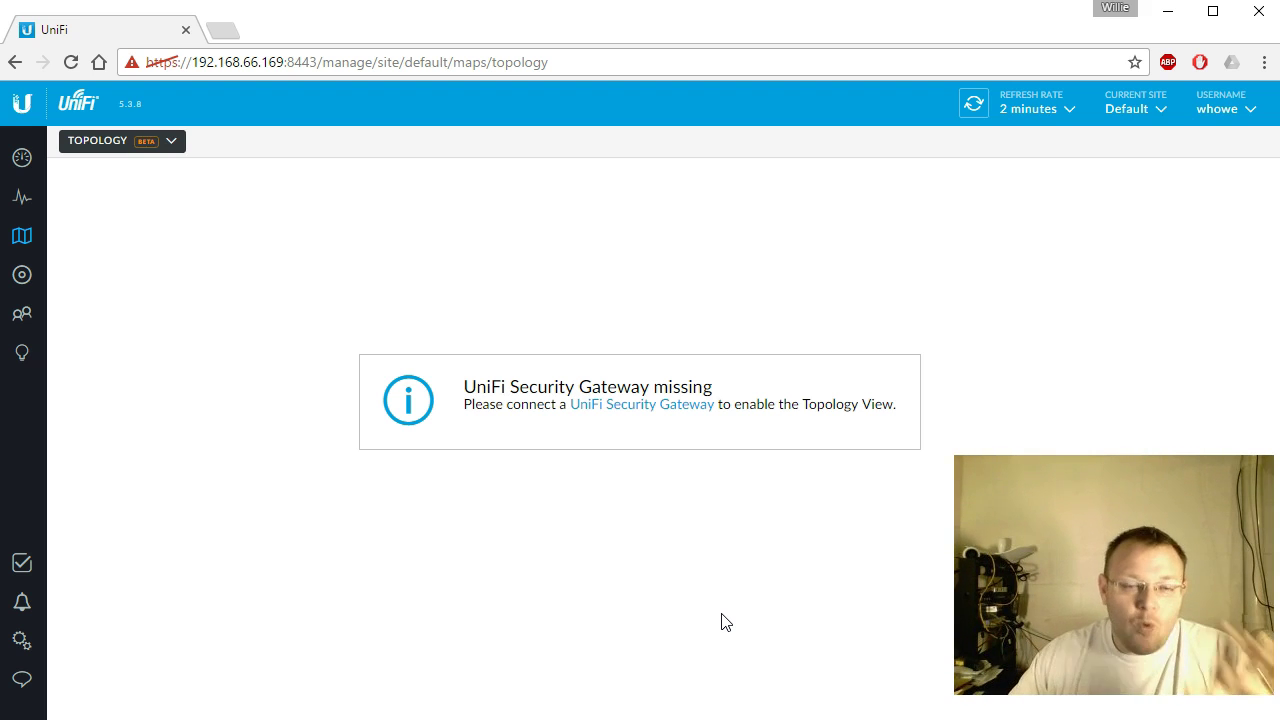
left_click(711, 649)
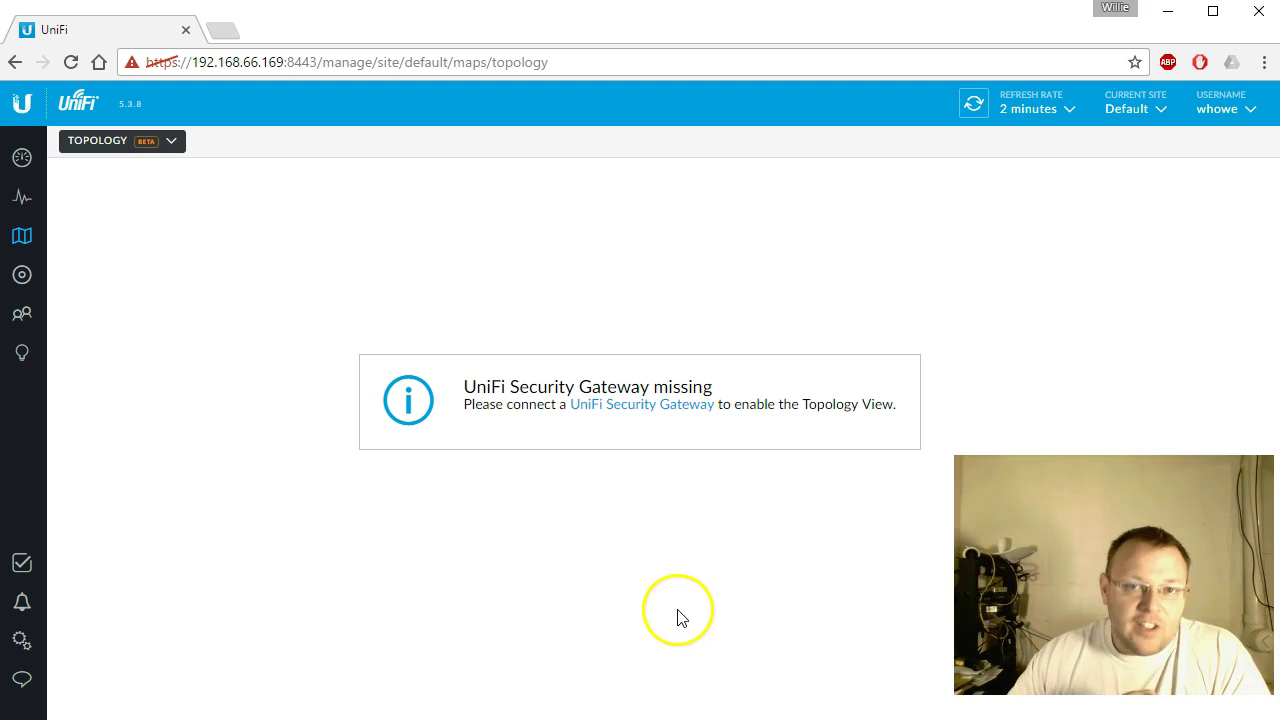
Return to the Default site dashboard using the sidebar Dashboard icon.
left_click(22, 161)
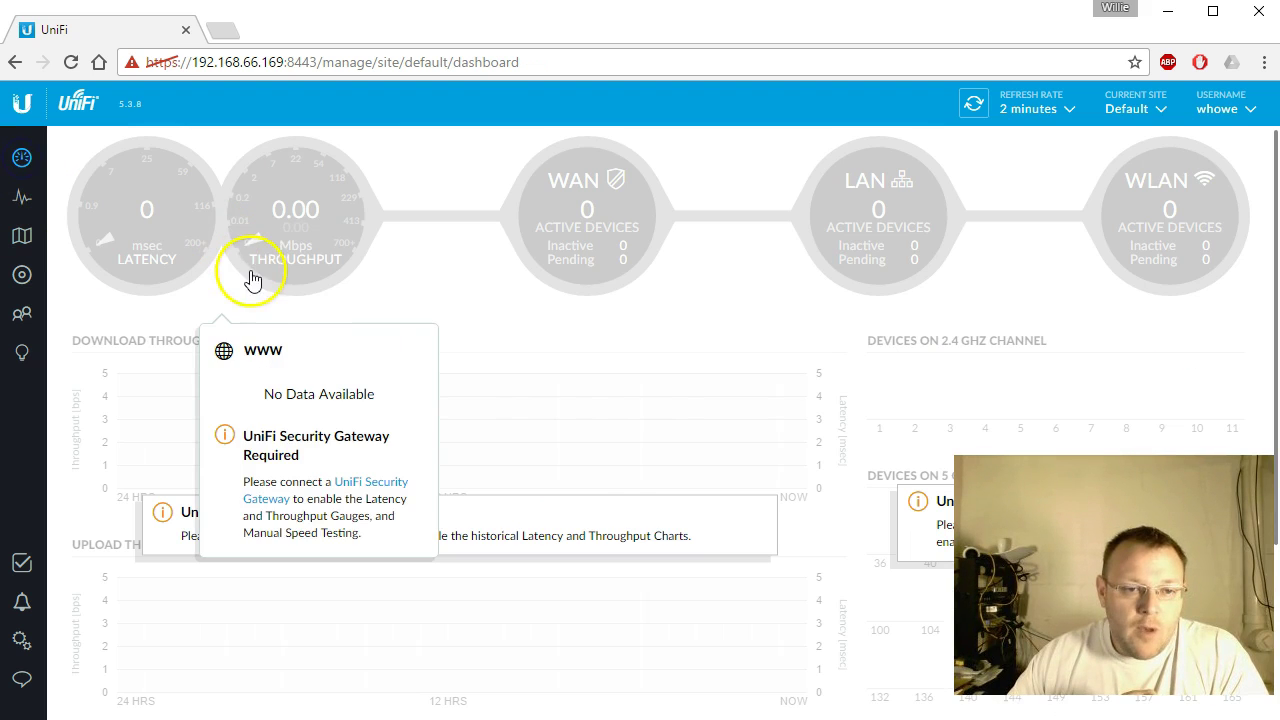